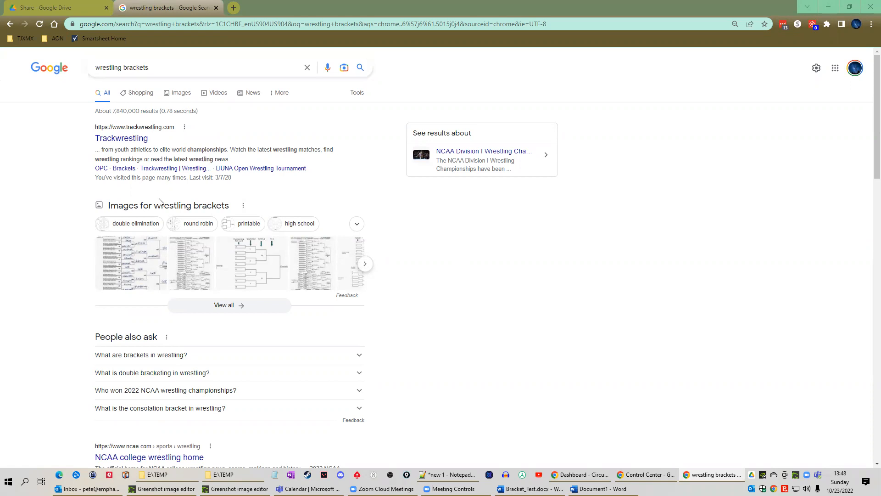
View the image results for wrestling brackets, and compare the finished Bracket_Test.docx with the blank Document1 in Word.
{"action": "left_click", "coordinate": [179, 98]}
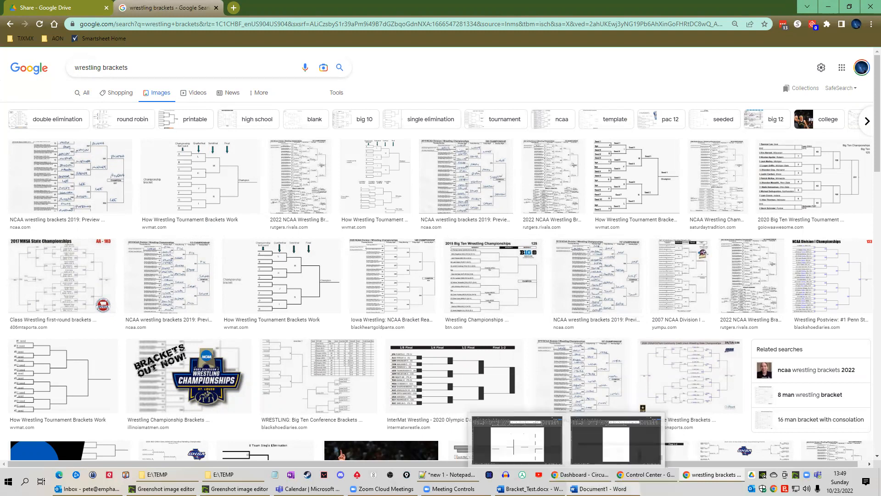
{"action": "left_click", "coordinate": [530, 489]}
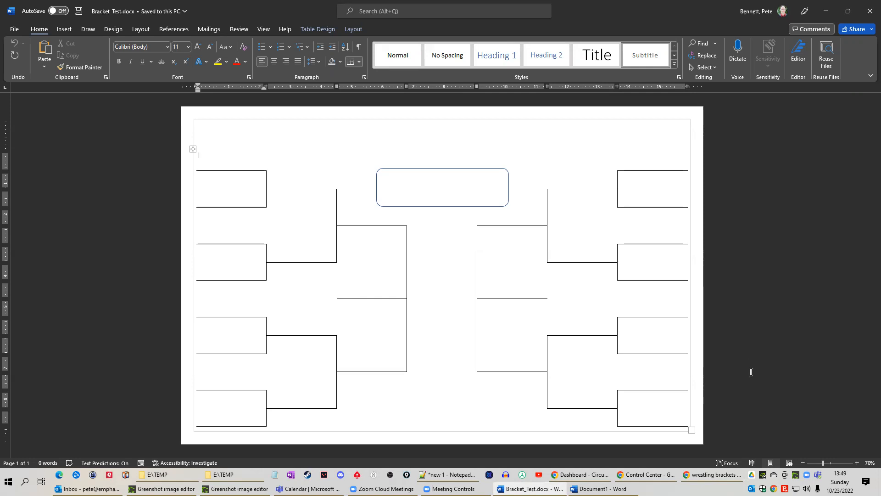
{"action": "left_click", "coordinate": [599, 488]}
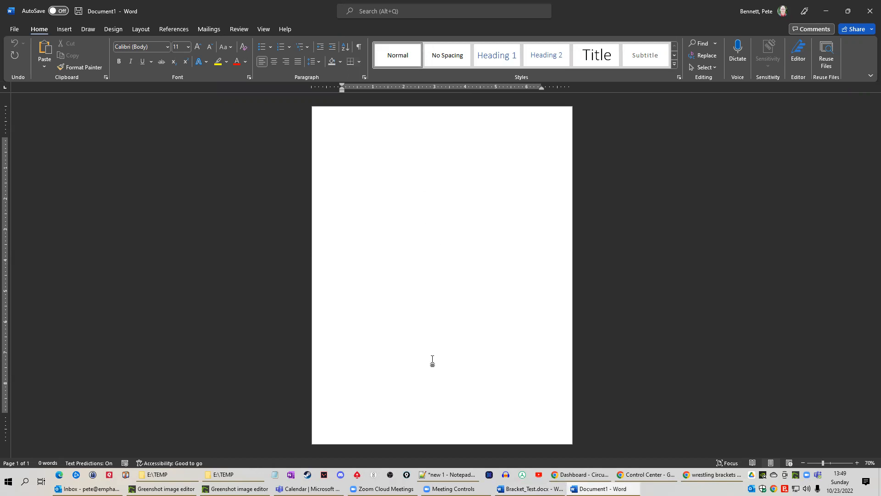
{"action": "left_click", "coordinate": [528, 488]}
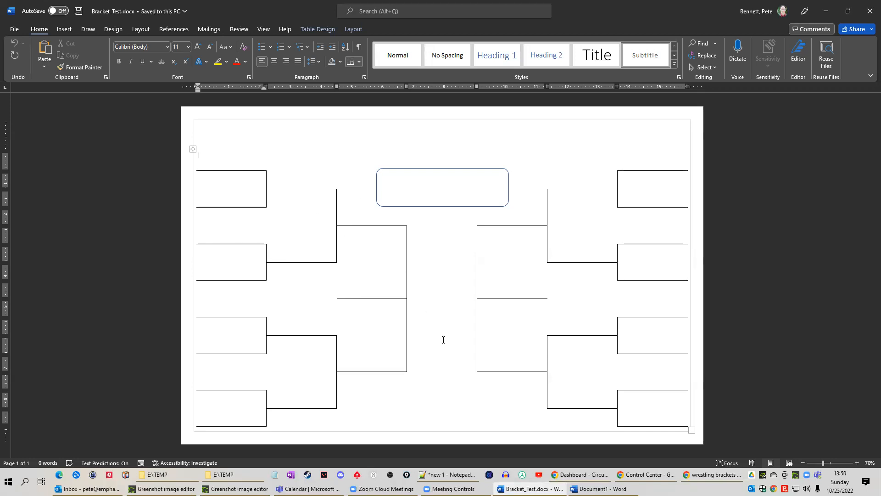
Select the rounded title box in the finished bracket and look over the shapes available for insertion.
{"action": "left_click", "coordinate": [454, 206]}
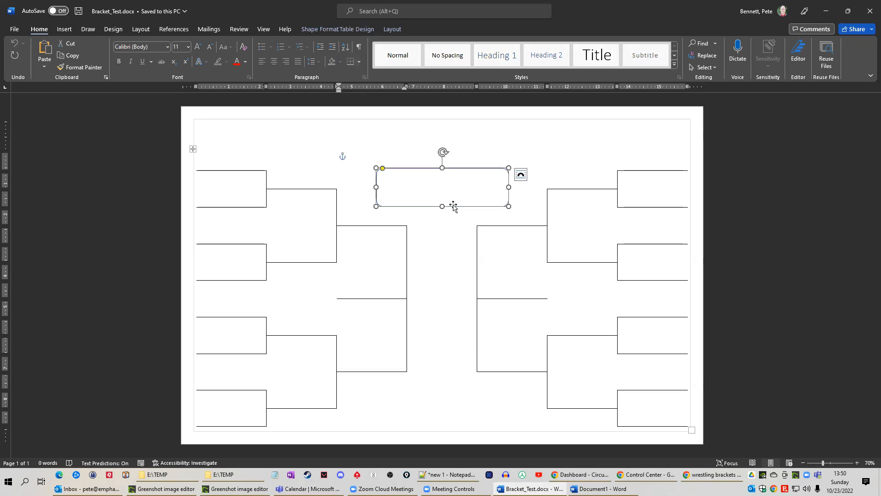
{"action": "left_click", "coordinate": [68, 30]}
{"action": "left_click", "coordinate": [134, 59]}
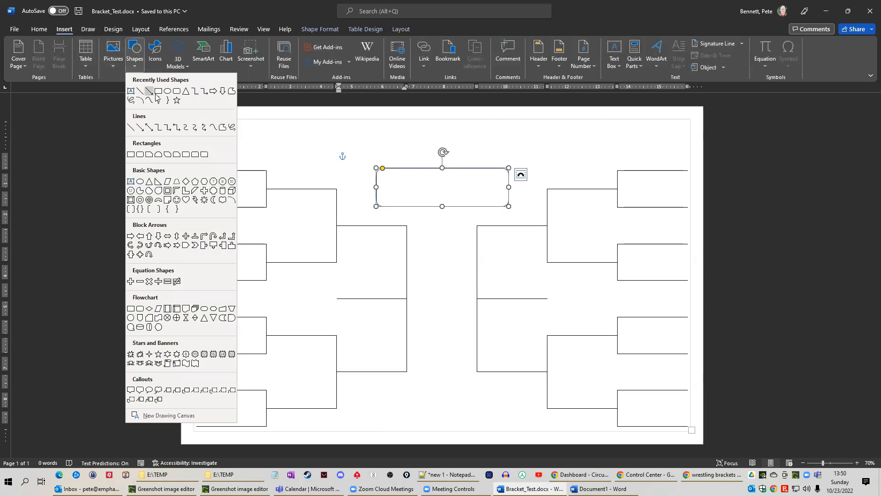
{"action": "left_click", "coordinate": [438, 233]}
{"action": "left_click", "coordinate": [433, 245]}
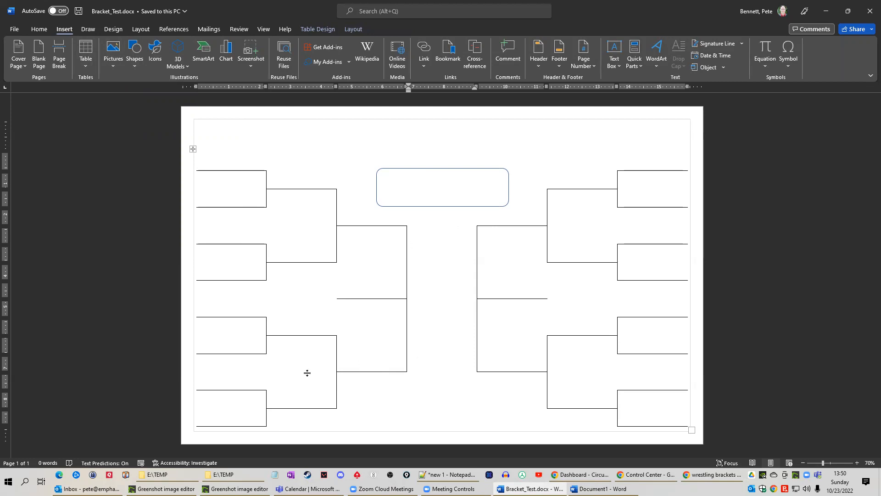
Open the border and shading settings for a cell near the bracket's lower-left branch and set them to apply to Cell.
{"action": "left_click", "coordinate": [298, 400]}
{"action": "right_click", "coordinate": [290, 399]}
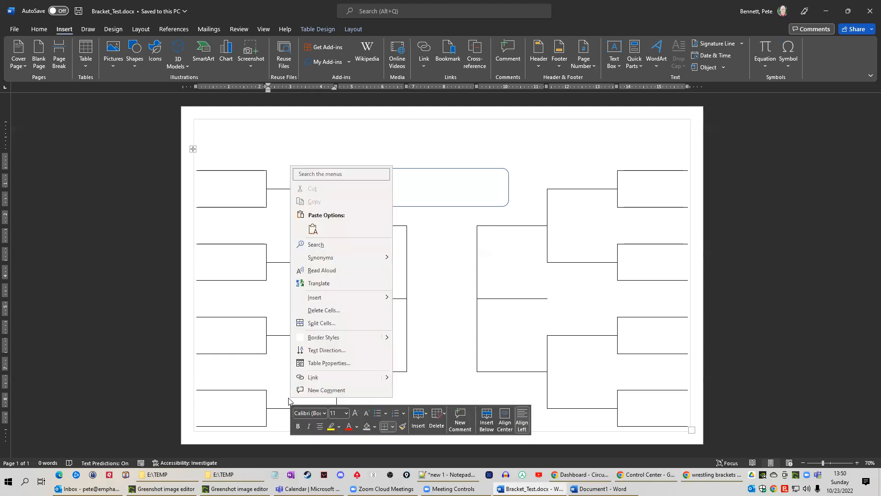
{"action": "left_click", "coordinate": [341, 364]}
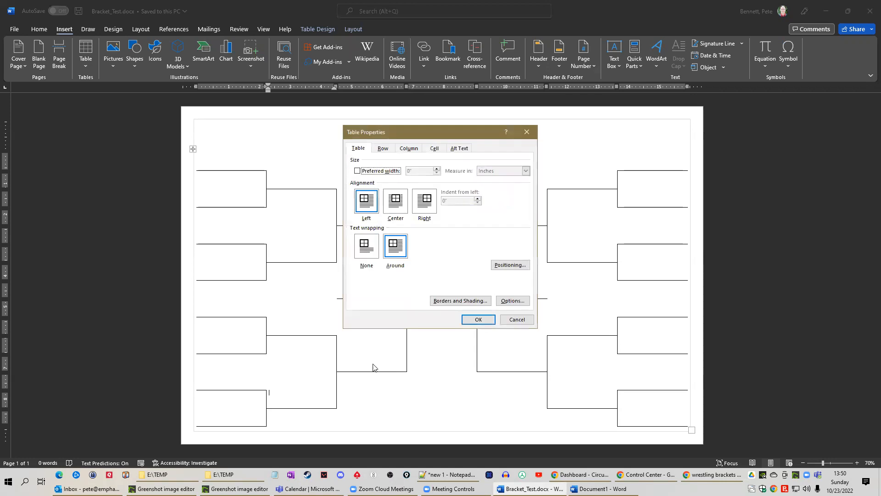
{"action": "left_click", "coordinate": [448, 302]}
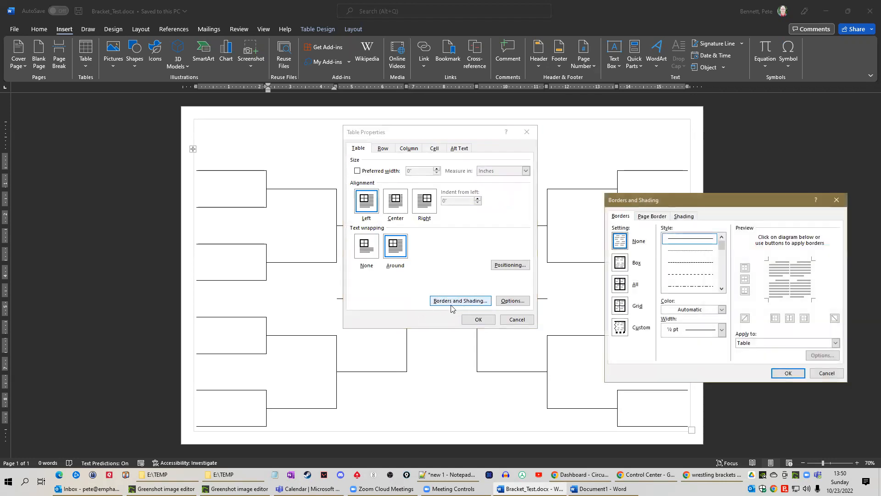
{"action": "left_click", "coordinate": [621, 216]}
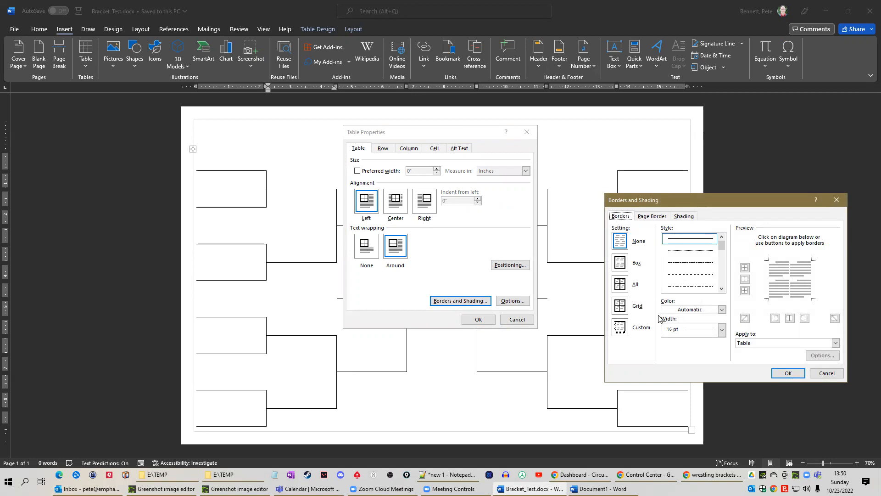
{"action": "left_click", "coordinate": [753, 346]}
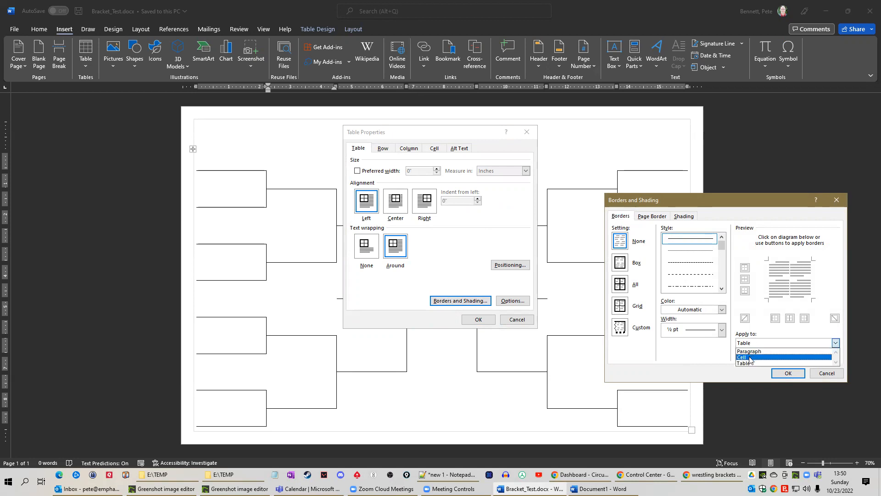
{"action": "left_click", "coordinate": [749, 358]}
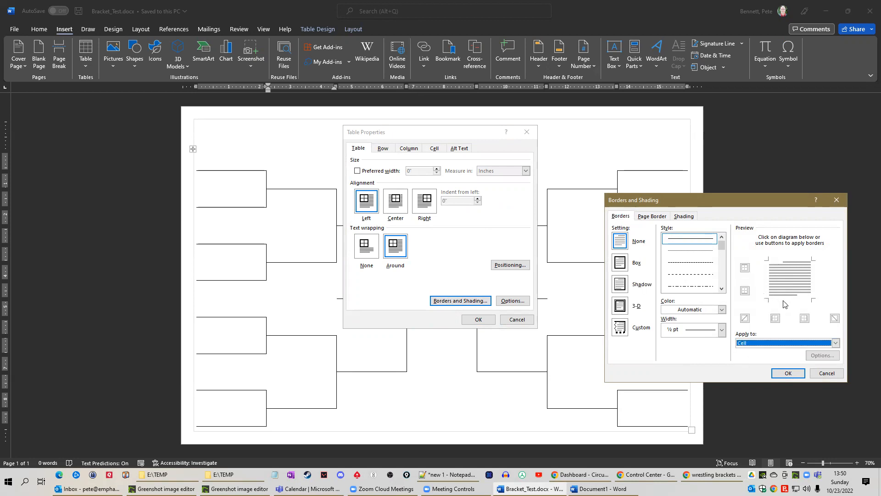
Try a top and left border on the cell's preview, remove both, and discard the border settings.
{"action": "left_click", "coordinate": [768, 283]}
{"action": "left_click", "coordinate": [779, 261]}
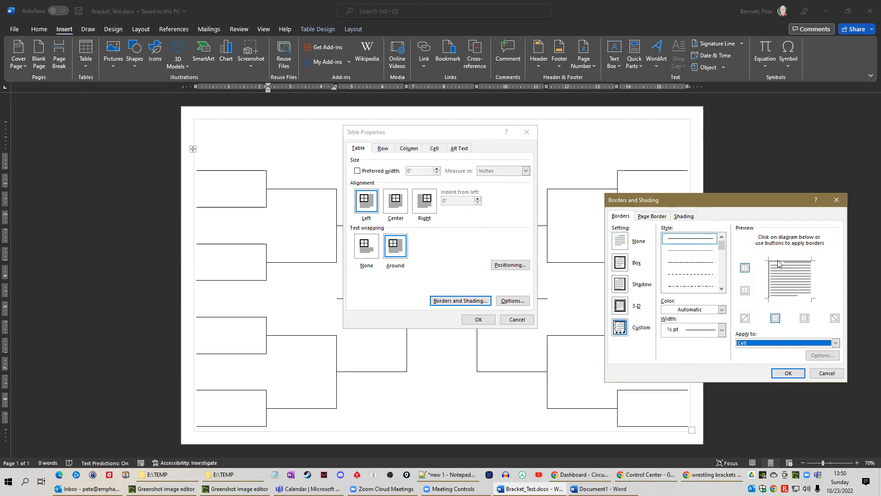
{"action": "left_click", "coordinate": [778, 262]}
{"action": "left_click", "coordinate": [769, 282]}
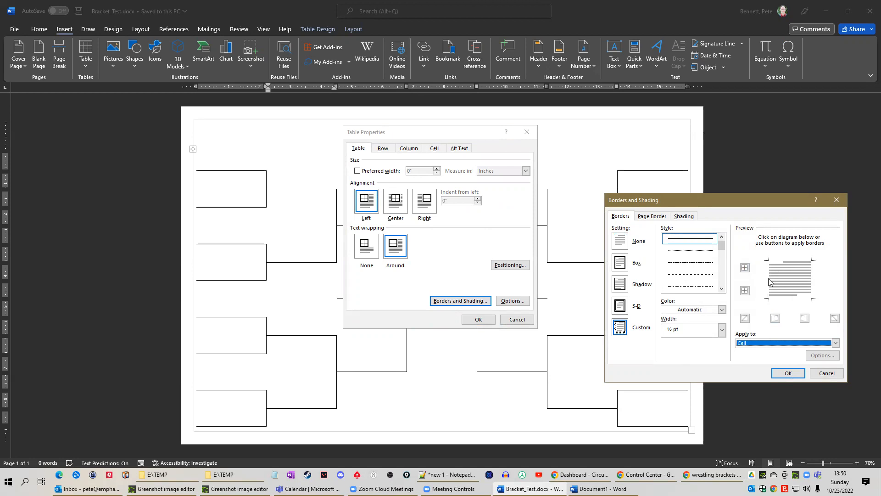
{"action": "left_click", "coordinate": [826, 374]}
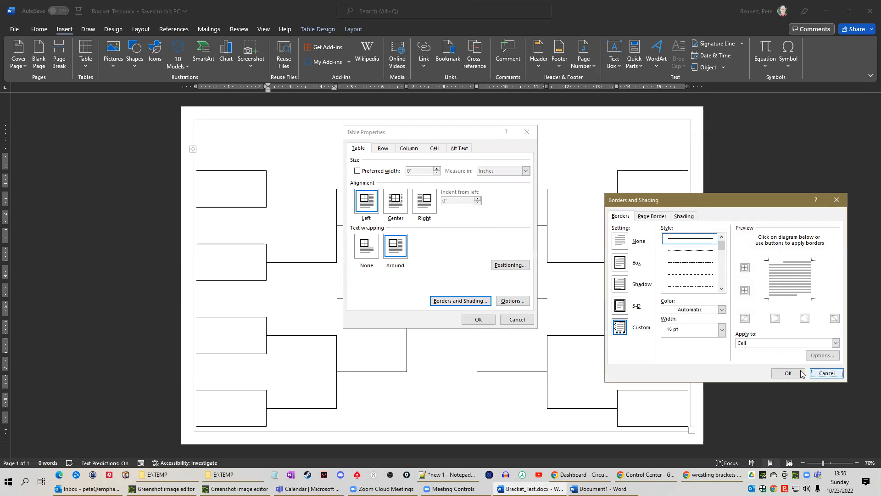
{"action": "left_click", "coordinate": [801, 372]}
{"action": "left_click", "coordinate": [516, 318]}
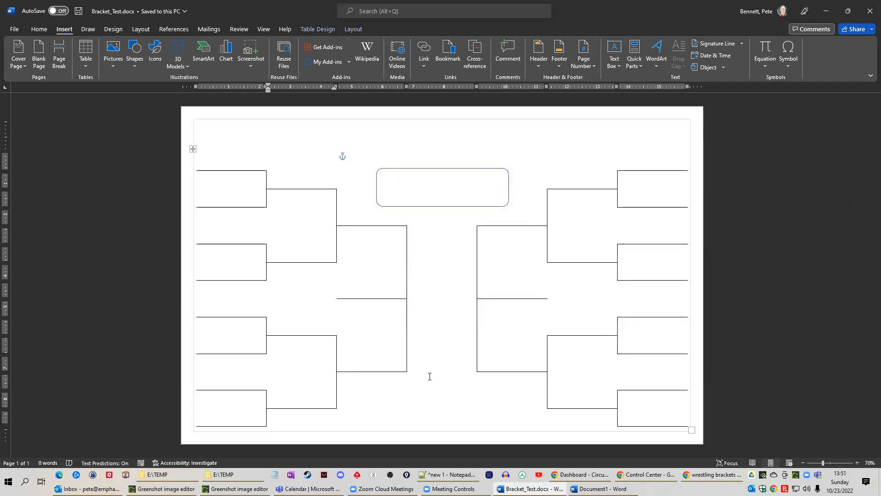
Set the blank Document1 to a custom paper size 11 inches wide and 17 inches high, letting Word fix the out-of-range margins.
{"action": "key", "text": "alt+Tab"}
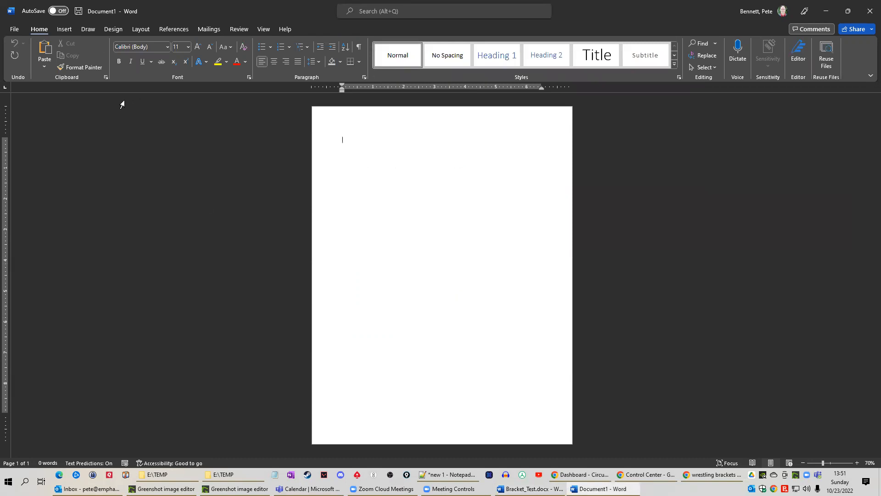
{"action": "left_click", "coordinate": [140, 30]}
{"action": "left_click", "coordinate": [75, 63]}
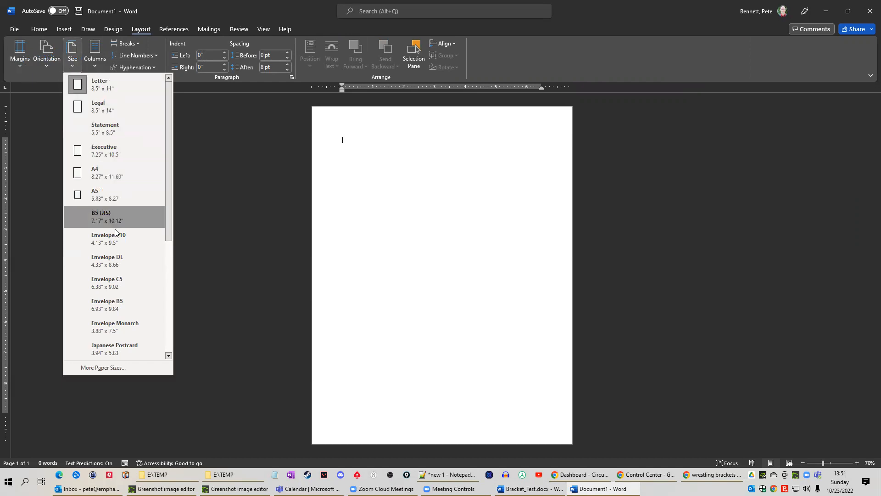
{"action": "left_click", "coordinate": [113, 369]}
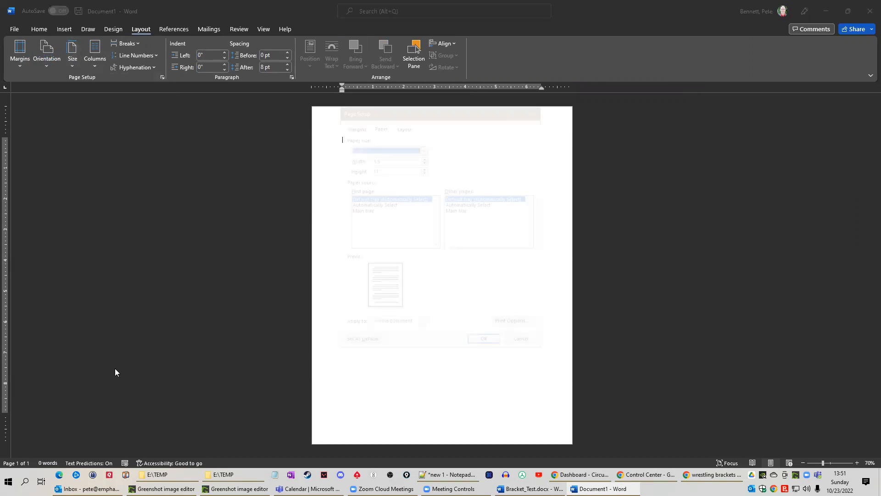
{"action": "left_click", "coordinate": [381, 158]}
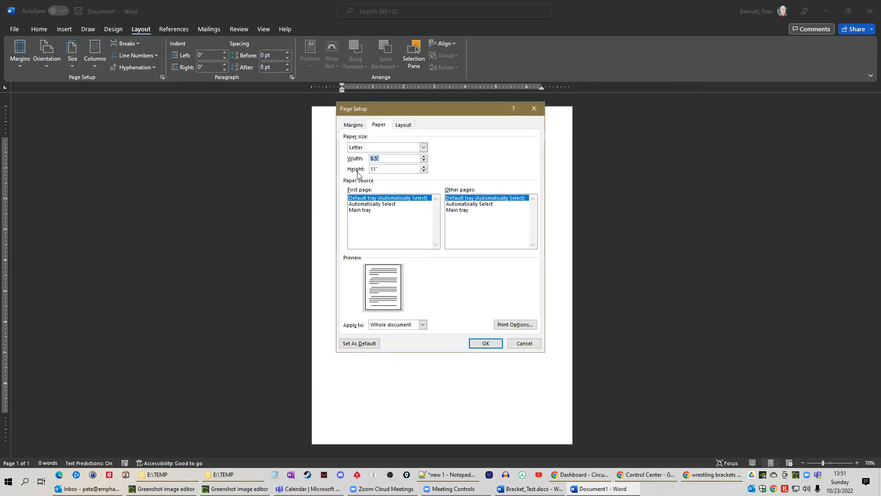
{"action": "type", "text": "11"}
{"action": "key", "text": "Tab"}
{"action": "type", "text": "17"}
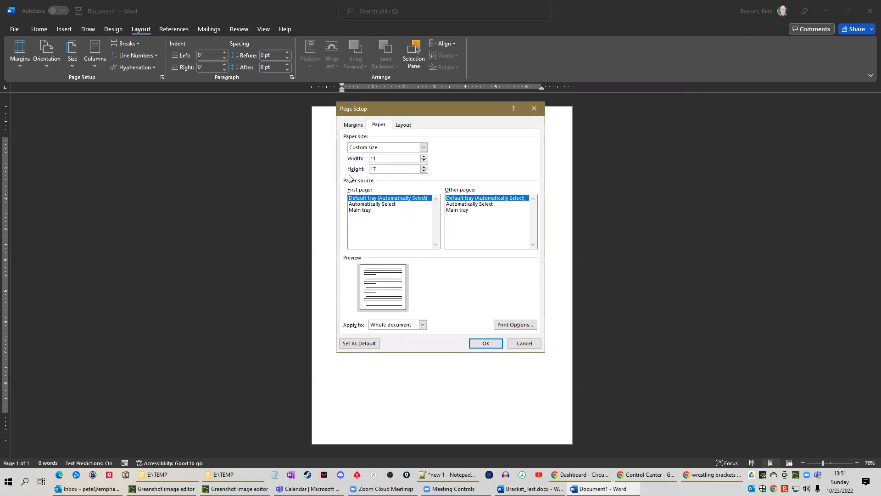
{"action": "left_click", "coordinate": [486, 348]}
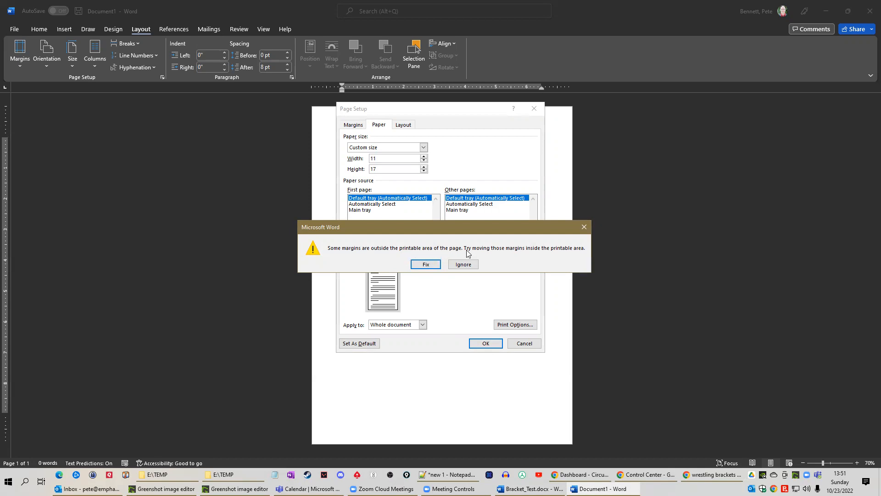
{"action": "left_click", "coordinate": [428, 265]}
{"action": "left_click", "coordinate": [487, 343]}
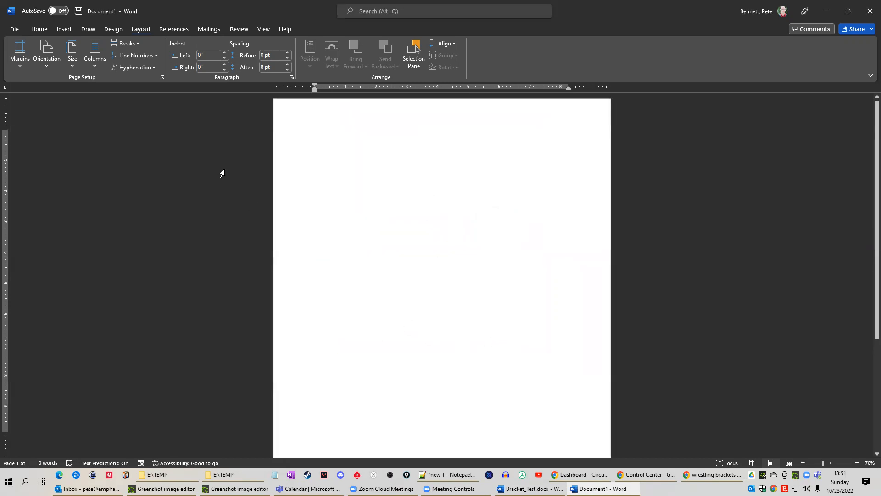
Change the page orientation to landscape and apply the Narrow margins of 0.5 inch on all sides.
{"action": "left_click", "coordinate": [47, 63]}
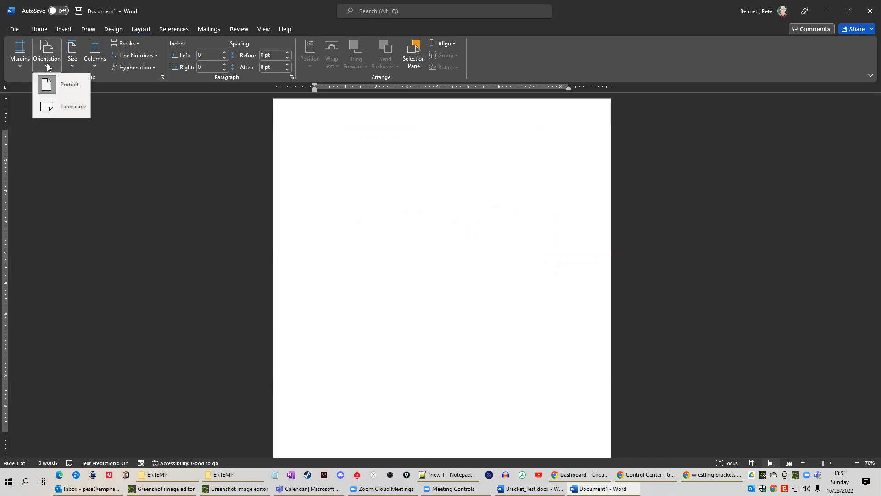
{"action": "left_click", "coordinate": [62, 107]}
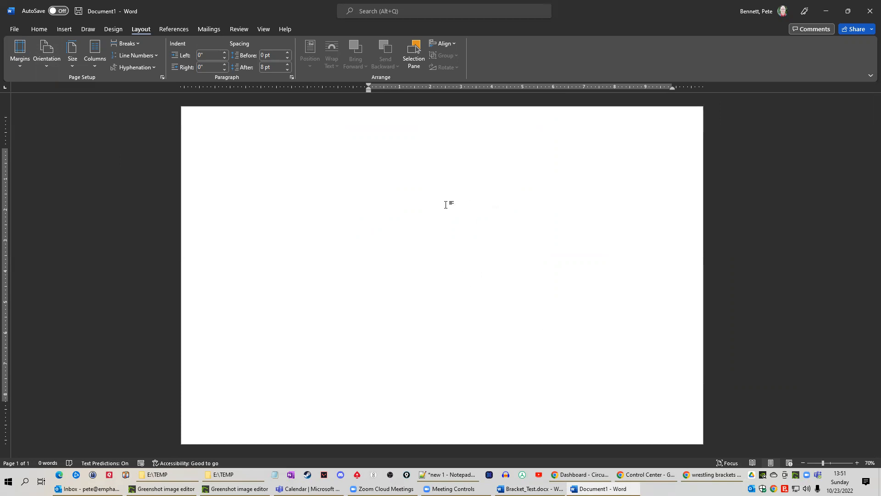
{"action": "left_click", "coordinate": [803, 463]}
{"action": "left_click", "coordinate": [803, 463]}
{"action": "left_click", "coordinate": [803, 463]}
{"action": "left_click", "coordinate": [803, 462]}
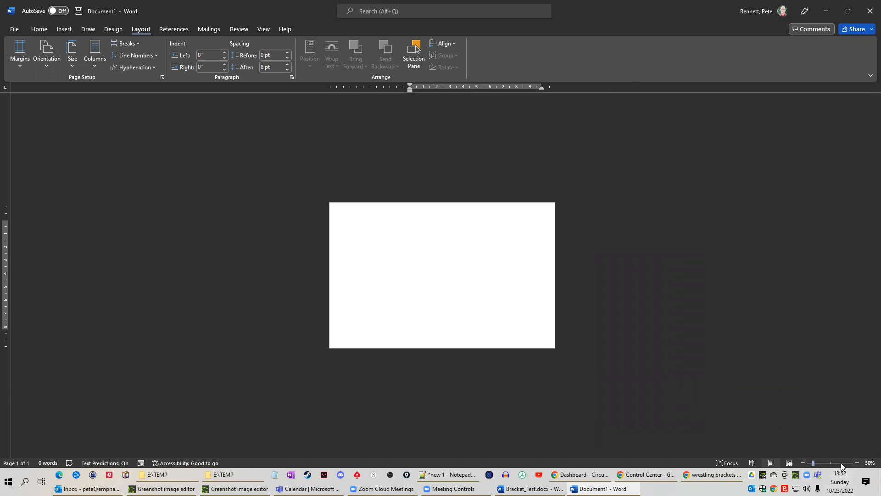
{"action": "left_click", "coordinate": [868, 463]}
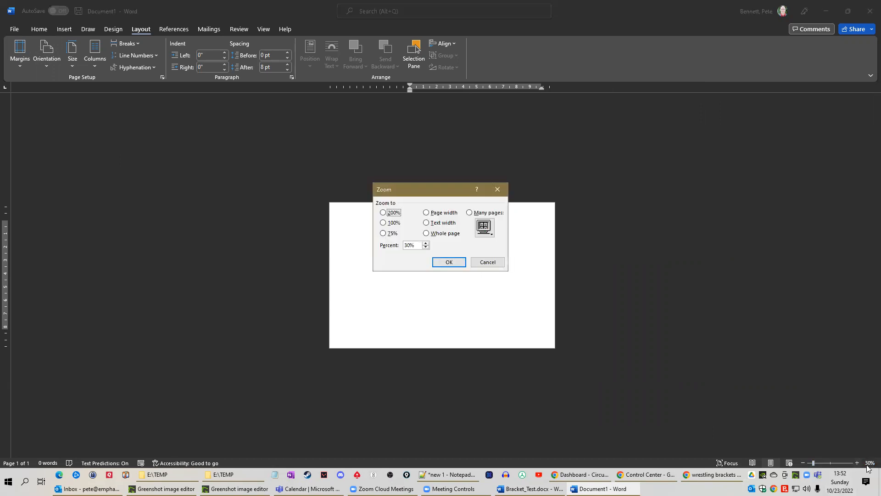
{"action": "left_click", "coordinate": [443, 235]}
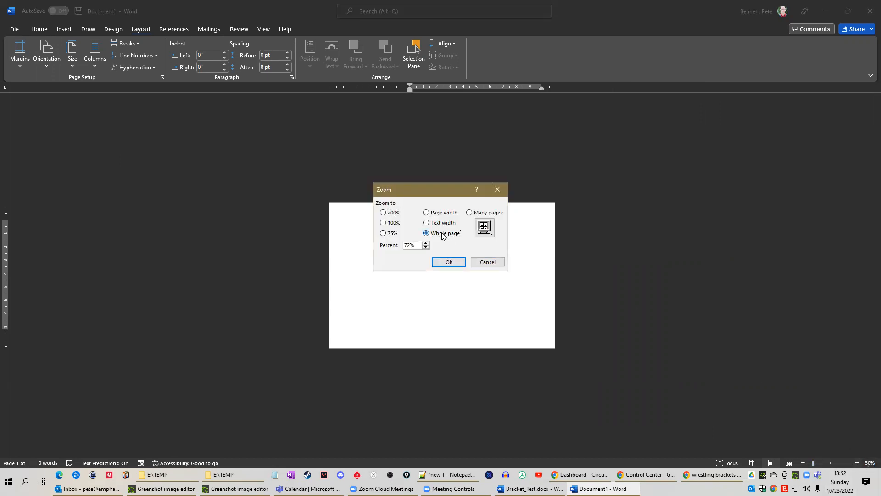
{"action": "left_click", "coordinate": [450, 262]}
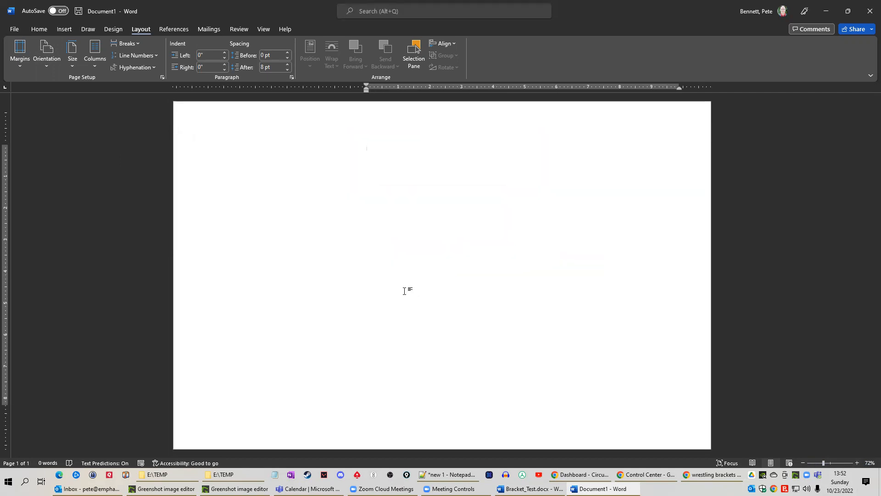
{"action": "left_click", "coordinate": [20, 63]}
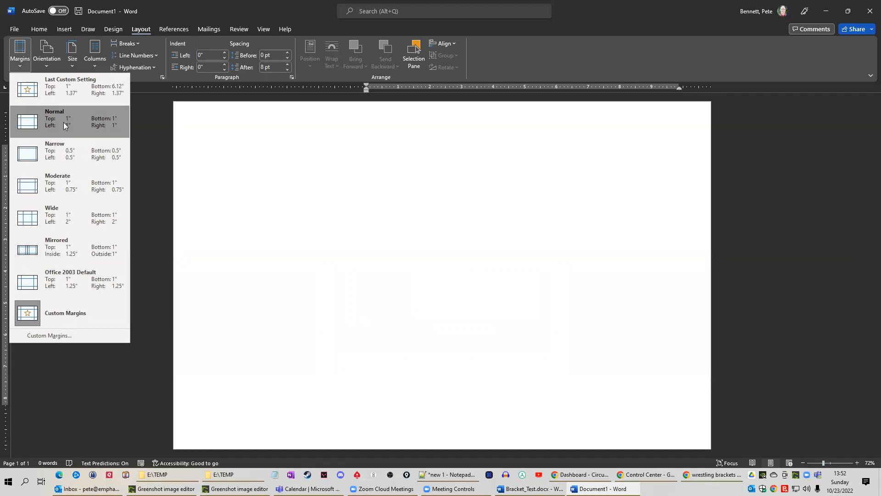
{"action": "left_click", "coordinate": [71, 154]}
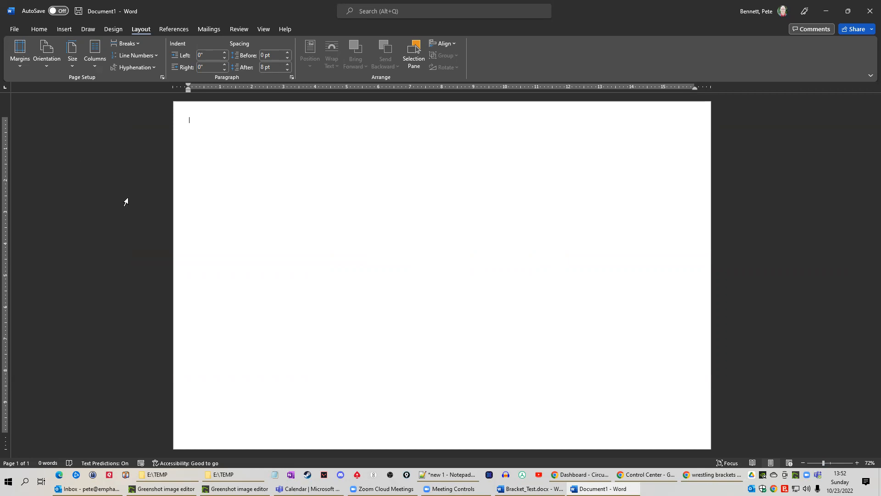
Insert a table with 7 columns and 8 rows at the start of the page.
{"action": "left_click", "coordinate": [63, 29]}
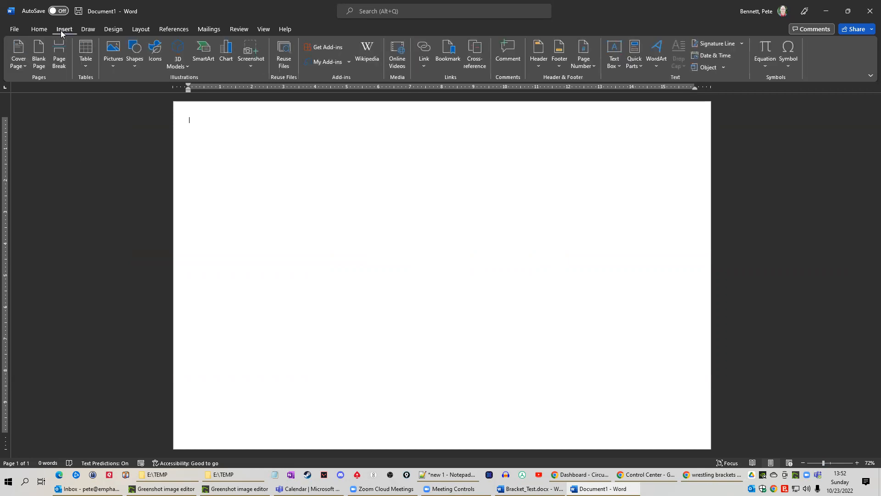
{"action": "left_click", "coordinate": [84, 66]}
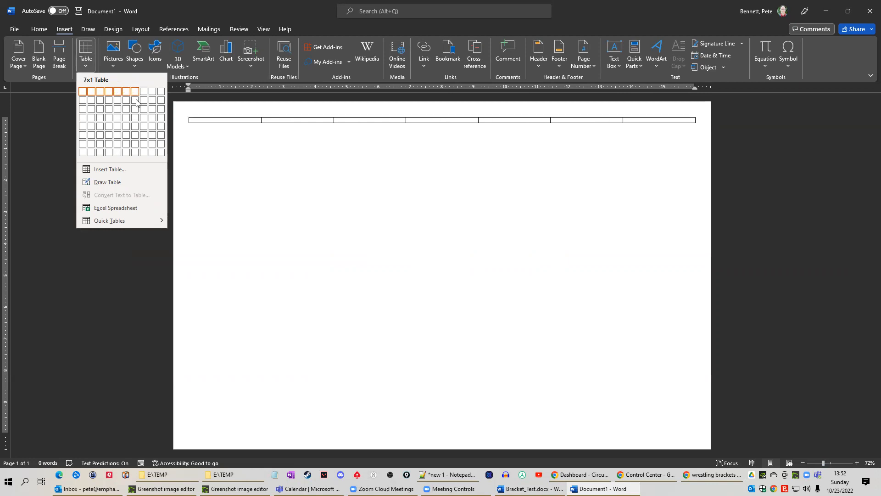
{"action": "left_click", "coordinate": [136, 156]}
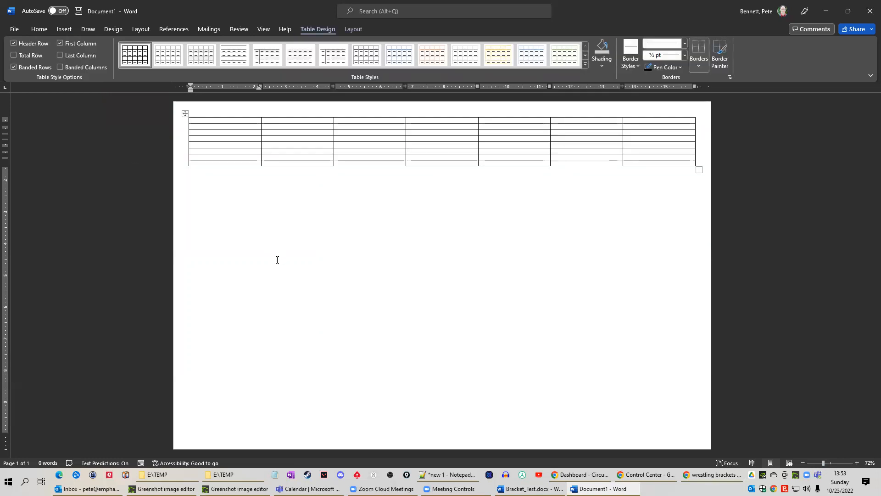
Stretch the table to a greater height and move it slightly down the page.
{"action": "left_click_drag", "start_coordinate": [698, 171], "coordinate": [695, 294]}
{"action": "mouse_move", "coordinate": [185, 114]}
{"action": "left_mouse_down"}
{"action": "mouse_move", "coordinate": [183, 178]}
{"action": "mouse_move", "coordinate": [184, 139]}
{"action": "mouse_move", "coordinate": [222, 158]}
{"action": "mouse_move", "coordinate": [661, 158]}
{"action": "left_mouse_up"}
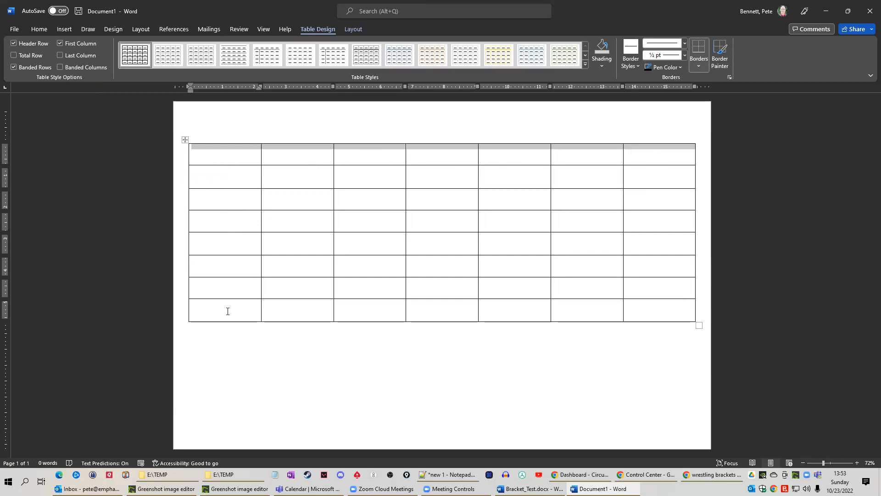
Insert seven rows below the table's last row, using the first column's cells in rows 2 to 8 as the selection.
{"action": "left_click_drag", "start_coordinate": [223, 178], "coordinate": [220, 311]}
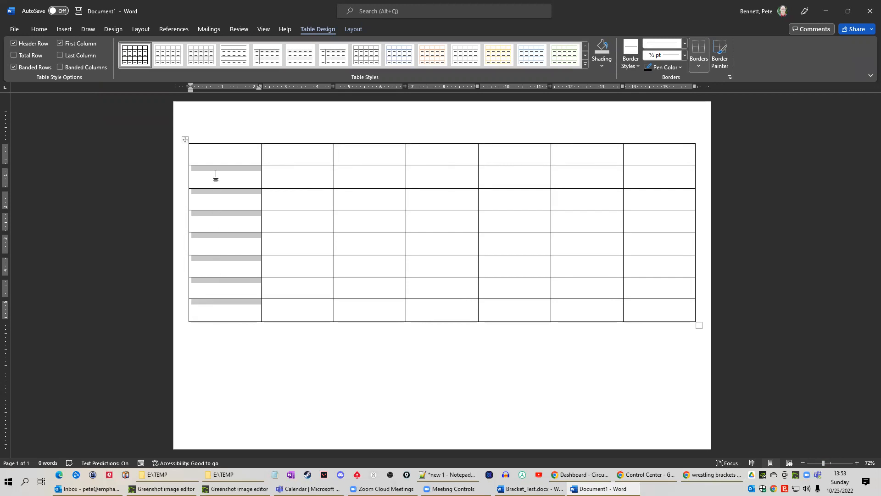
{"action": "right_click", "coordinate": [221, 304]}
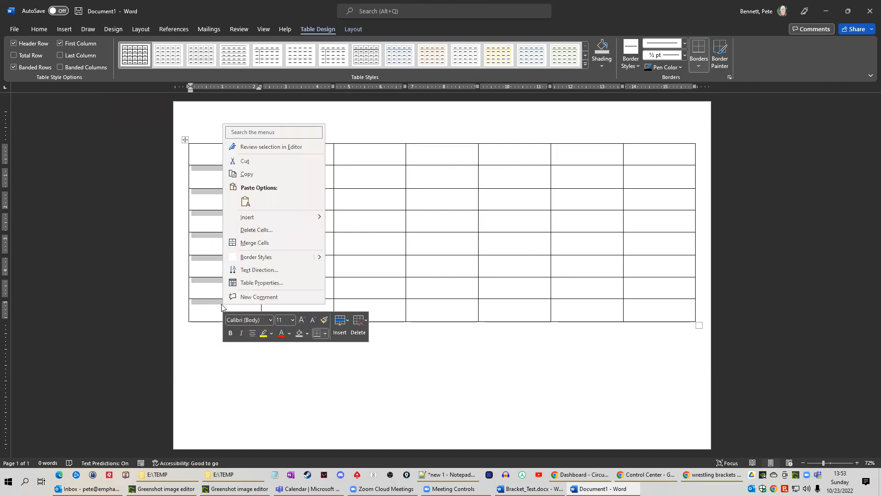
{"action": "left_click", "coordinate": [347, 321]}
{"action": "left_click", "coordinate": [357, 360]}
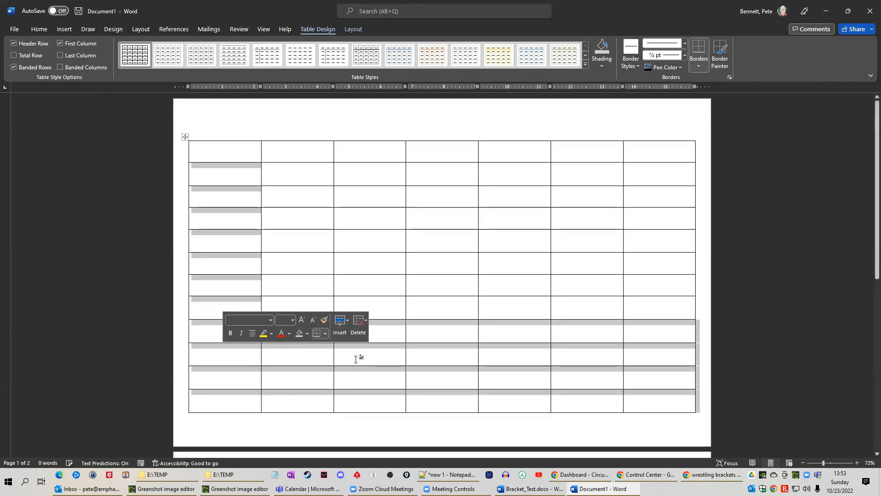
Reduce the table's height so that all of its rows fit on one page.
{"action": "left_click", "coordinate": [386, 261]}
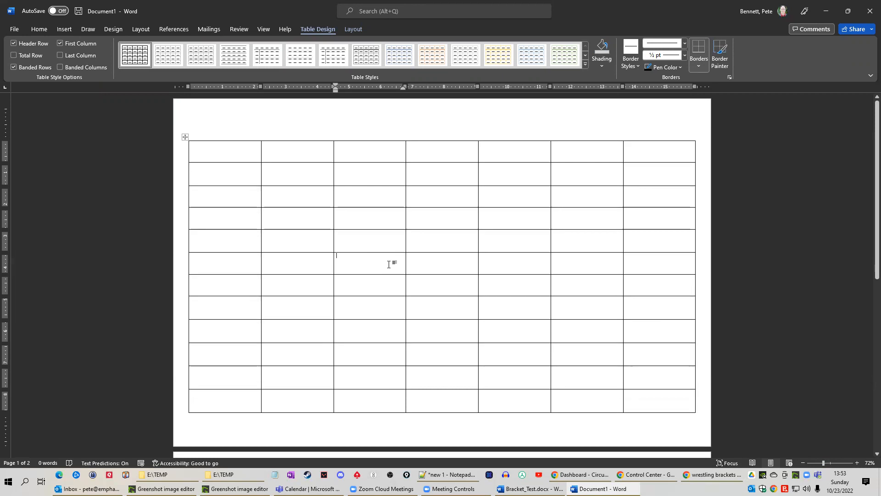
{"action": "scroll", "coordinate": [389, 266], "scroll_direction": "down", "scroll_amount": 5}
{"action": "scroll", "coordinate": [390, 268], "scroll_direction": "down", "scroll_amount": 3}
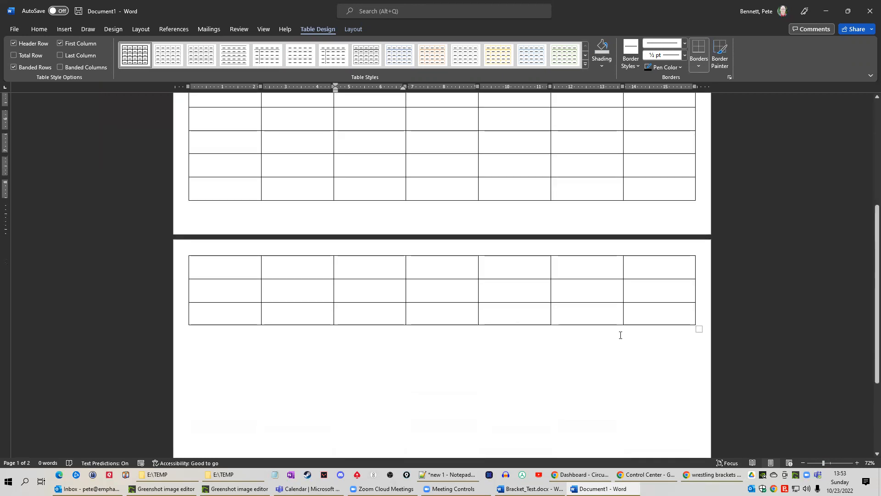
{"action": "left_click_drag", "start_coordinate": [700, 329], "coordinate": [693, 264]}
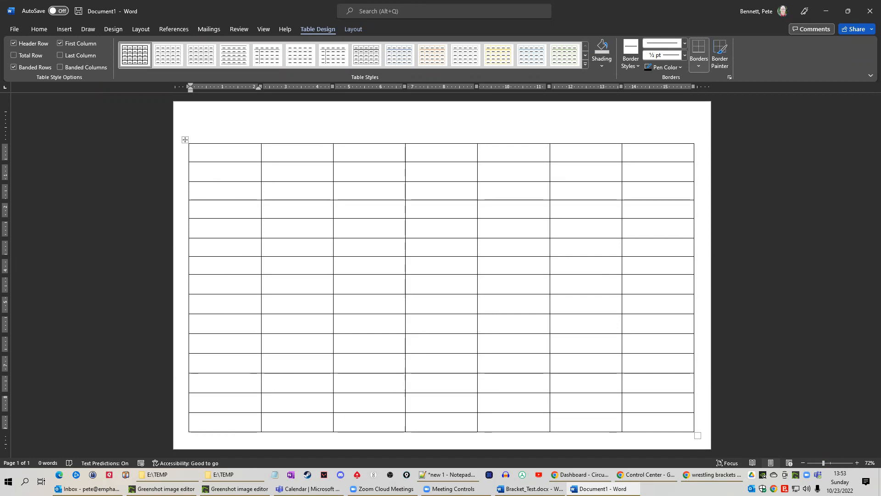
Switch to Bracket_Test.docx and examine how the first-round bracket lines and the gaps between them are laid out in table cells.
{"action": "left_click", "coordinate": [530, 489]}
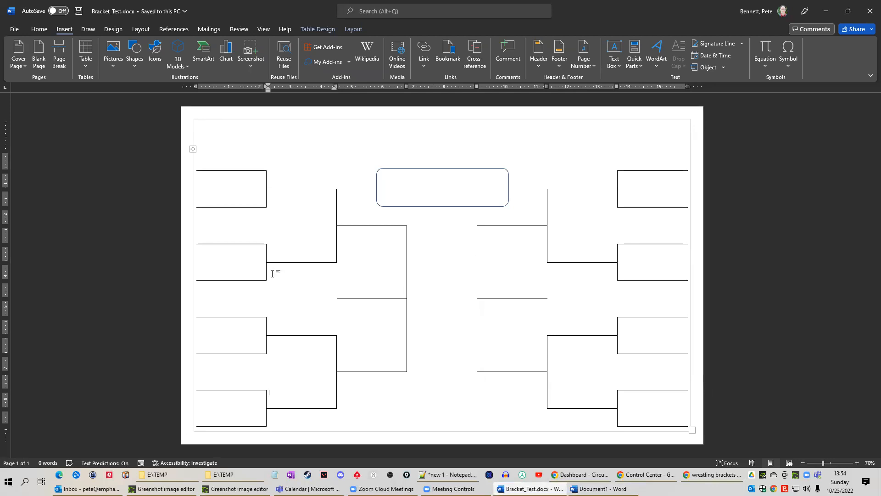
{"action": "left_click_drag", "start_coordinate": [257, 415], "coordinate": [284, 374]}
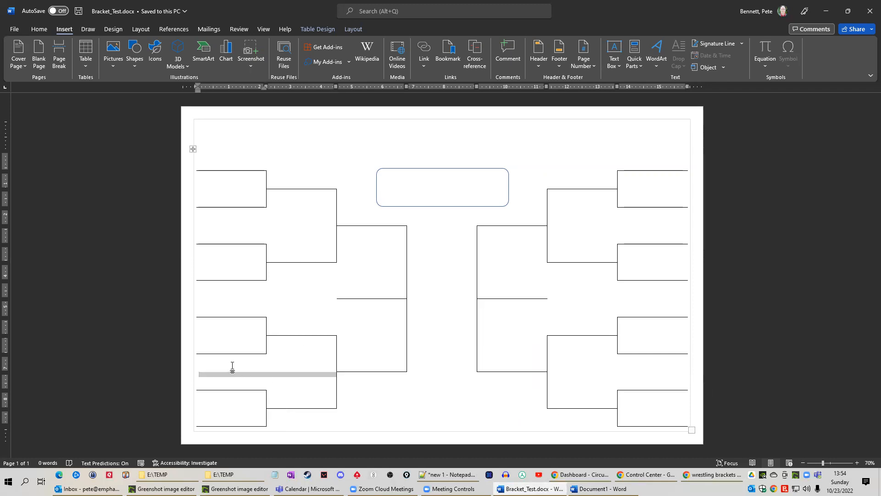
{"action": "left_click", "coordinate": [229, 289]}
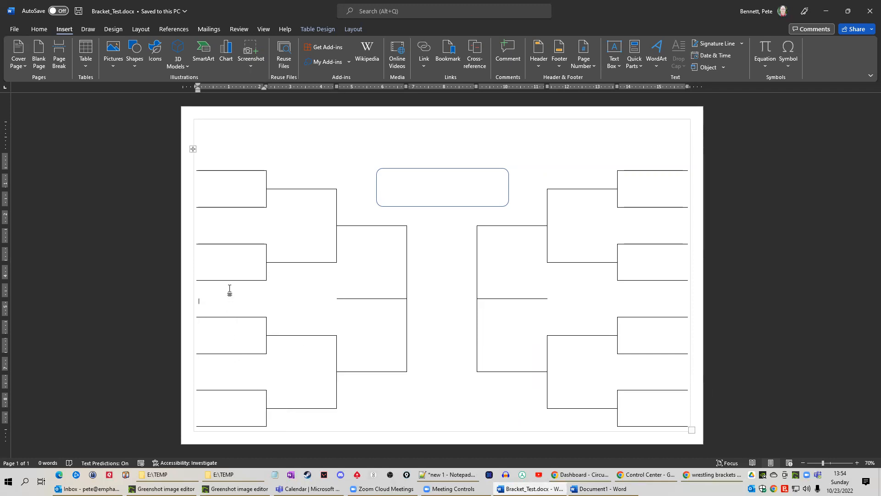
{"action": "left_click", "coordinate": [235, 270]}
{"action": "left_click", "coordinate": [233, 252]}
{"action": "left_click", "coordinate": [233, 220]}
{"action": "left_click", "coordinate": [254, 191]}
{"action": "left_click_drag", "start_coordinate": [248, 183], "coordinate": [411, 158]}
{"action": "left_click", "coordinate": [293, 219]}
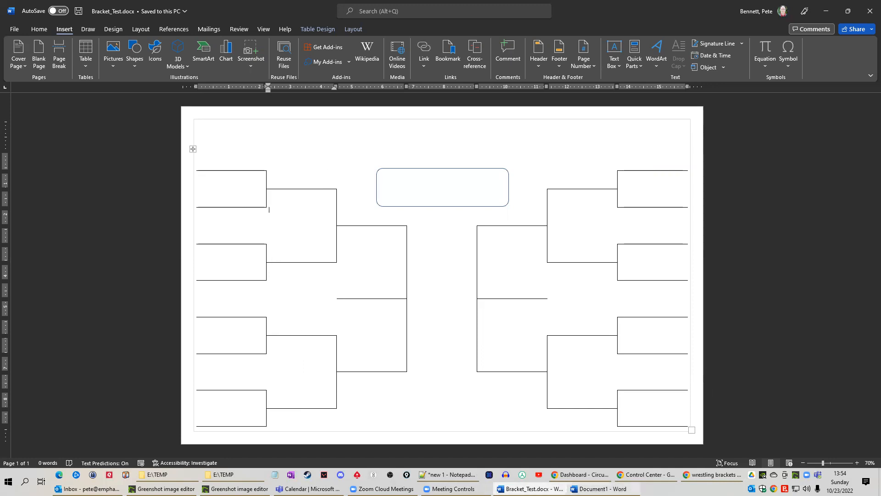
Compare Document1's table with the lowest first-column bracket cell in Bracket_Test.docx, and return to Document1.
{"action": "left_click", "coordinate": [604, 488]}
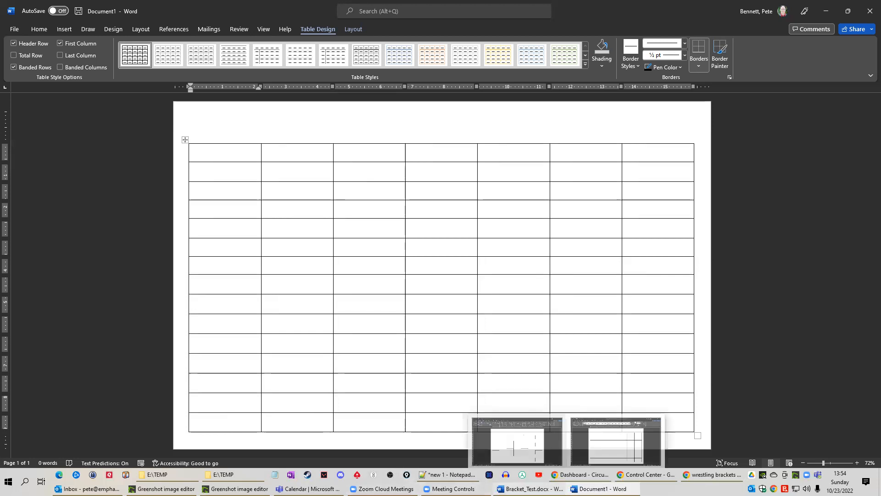
{"action": "left_click", "coordinate": [528, 488]}
{"action": "left_click", "coordinate": [239, 419]}
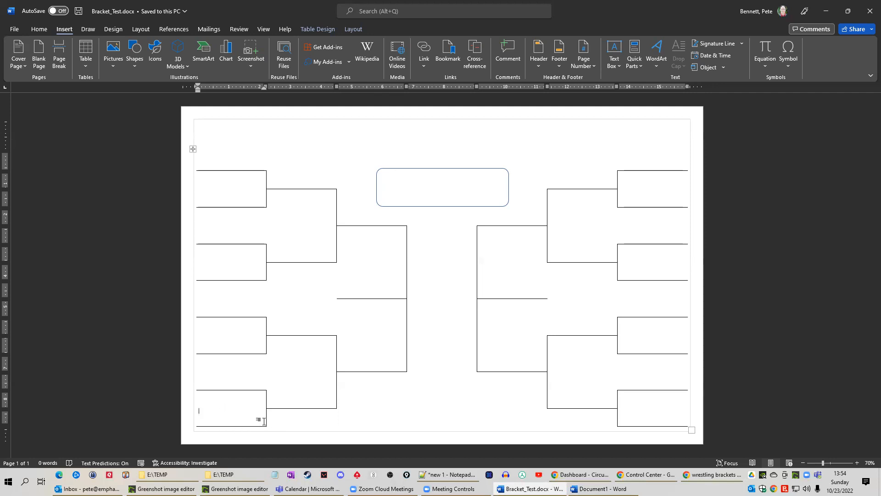
{"action": "key", "text": "alt+Tab"}
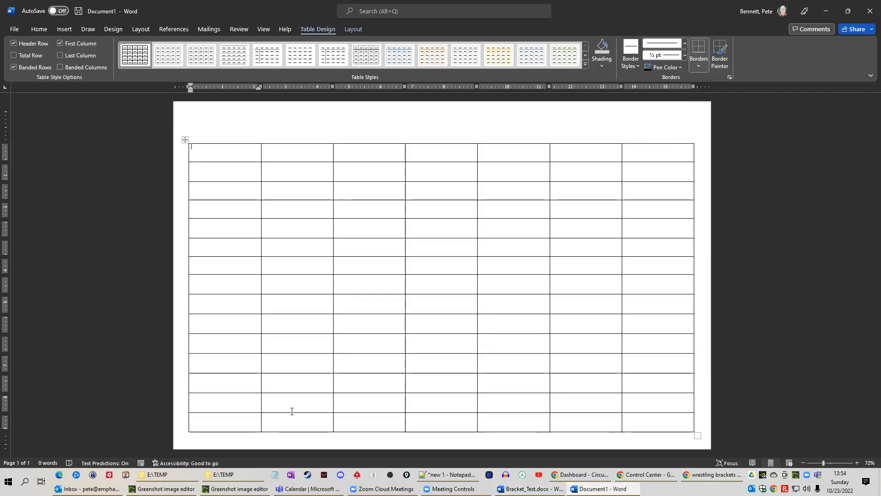
Remove the top and left borders from the last cell of the first column, applying the border settings to Cell.
{"action": "right_click", "coordinate": [218, 422]}
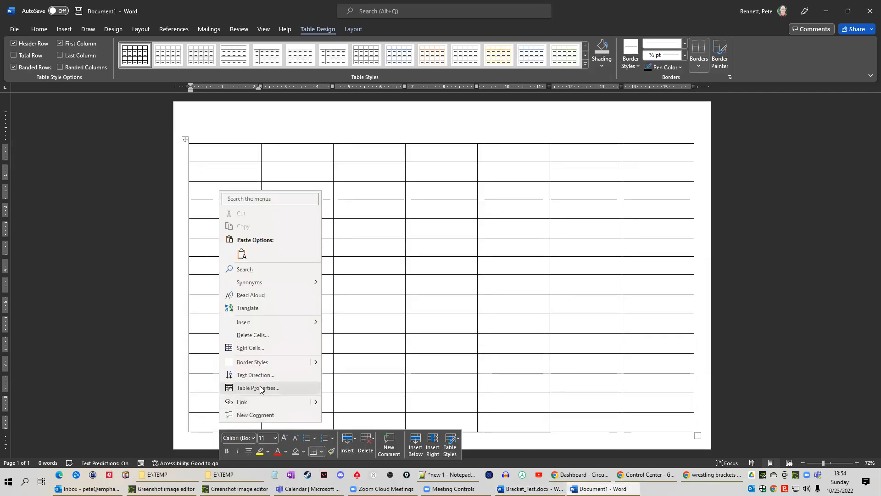
{"action": "left_click", "coordinate": [267, 388]}
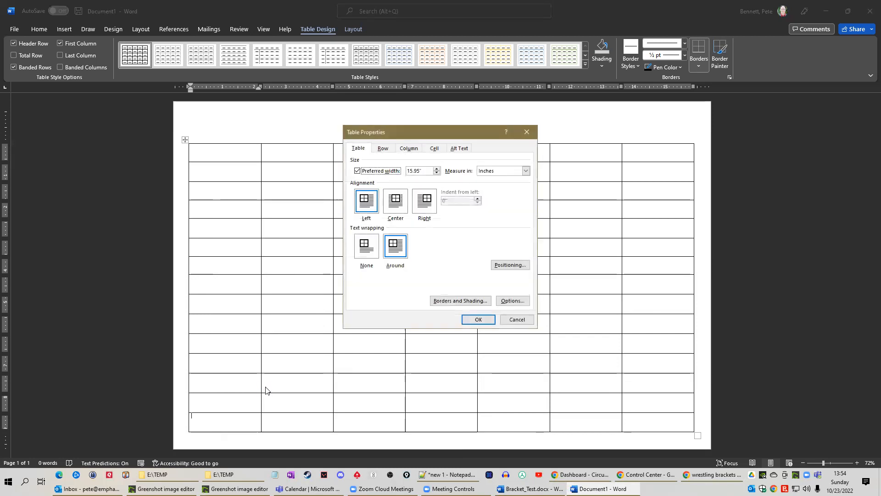
{"action": "left_click", "coordinate": [450, 301]}
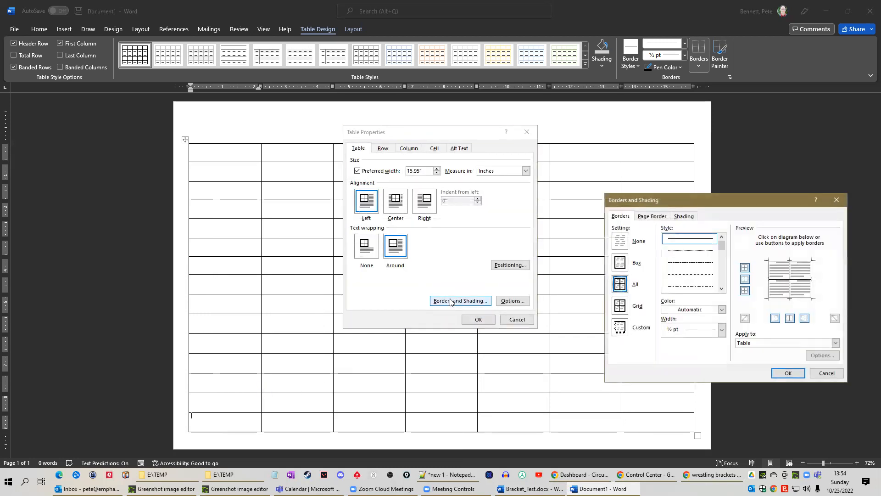
{"action": "left_click", "coordinate": [749, 346]}
{"action": "left_click", "coordinate": [756, 359]}
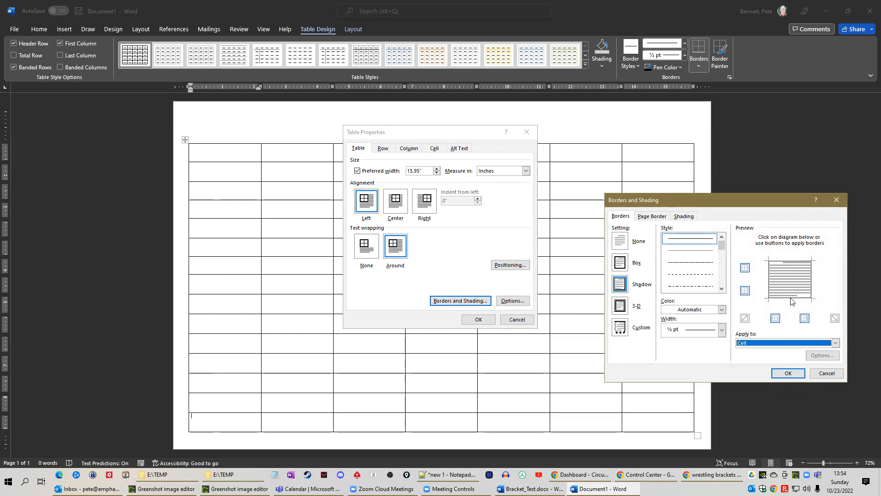
{"action": "left_click", "coordinate": [781, 262]}
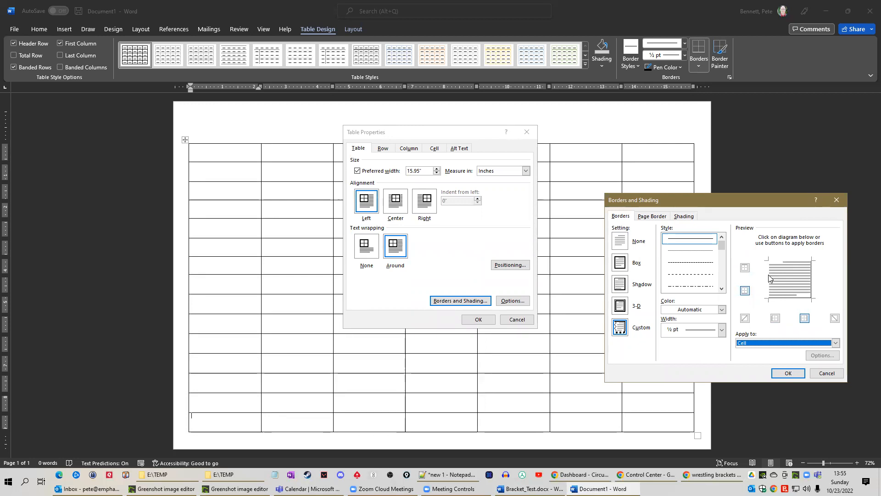
{"action": "left_click", "coordinate": [788, 373]}
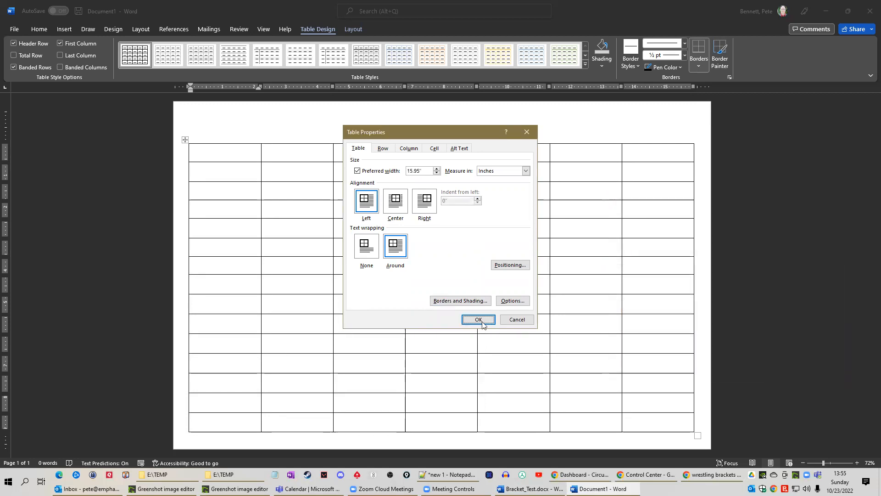
{"action": "left_click", "coordinate": [478, 320]}
{"action": "left_click", "coordinate": [363, 363]}
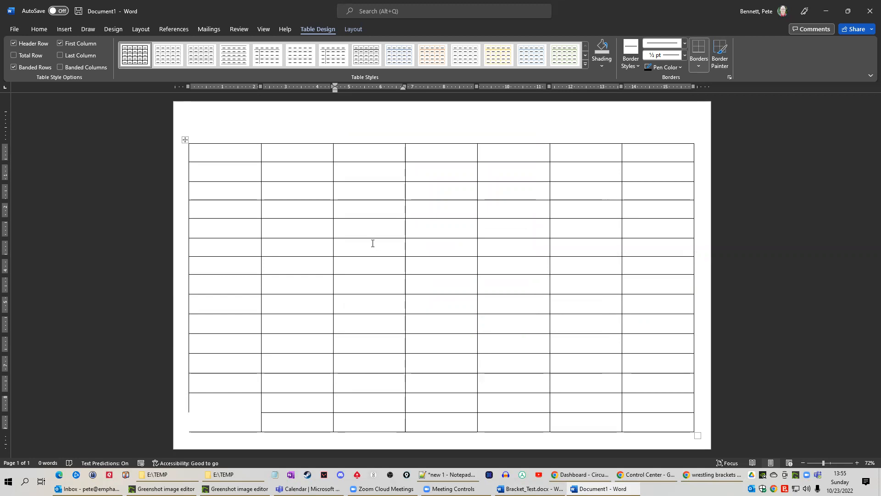
{"action": "left_click_drag", "start_coordinate": [364, 228], "coordinate": [367, 299]}
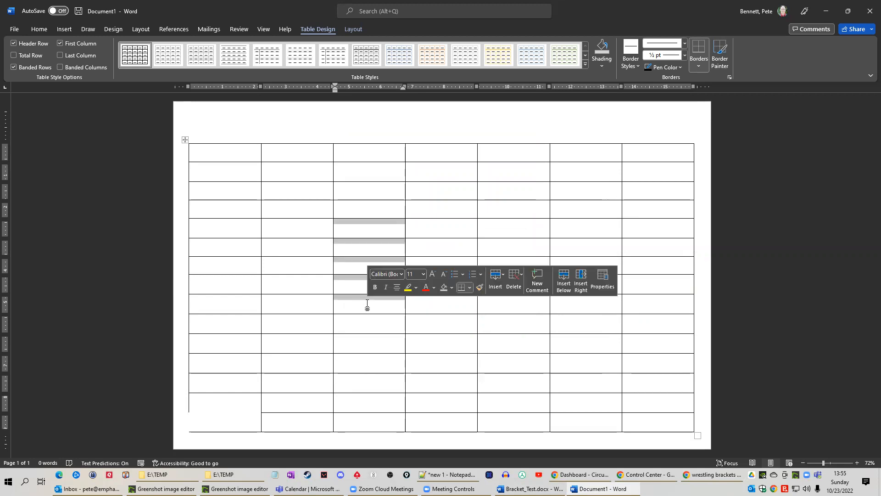
{"action": "left_click_drag", "start_coordinate": [361, 224], "coordinate": [358, 348]}
{"action": "mouse_move", "coordinate": [359, 346]}
{"action": "left_mouse_down"}
{"action": "mouse_move", "coordinate": [360, 216]}
{"action": "mouse_move", "coordinate": [357, 228]}
{"action": "left_mouse_up"}
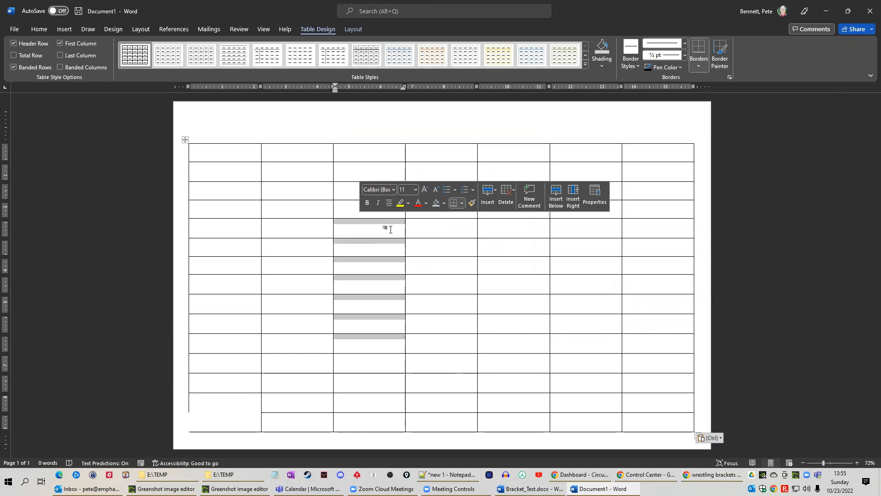
{"action": "left_click", "coordinate": [495, 194]}
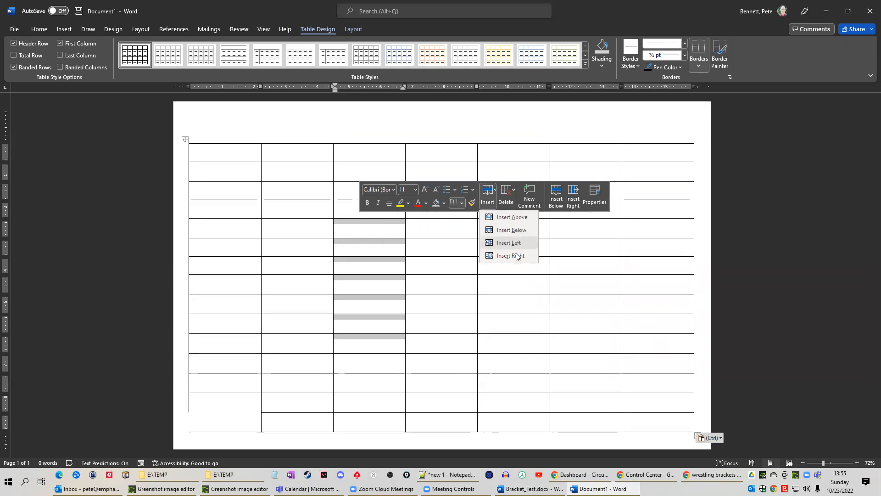
{"action": "left_click", "coordinate": [429, 307]}
{"action": "left_click", "coordinate": [420, 302]}
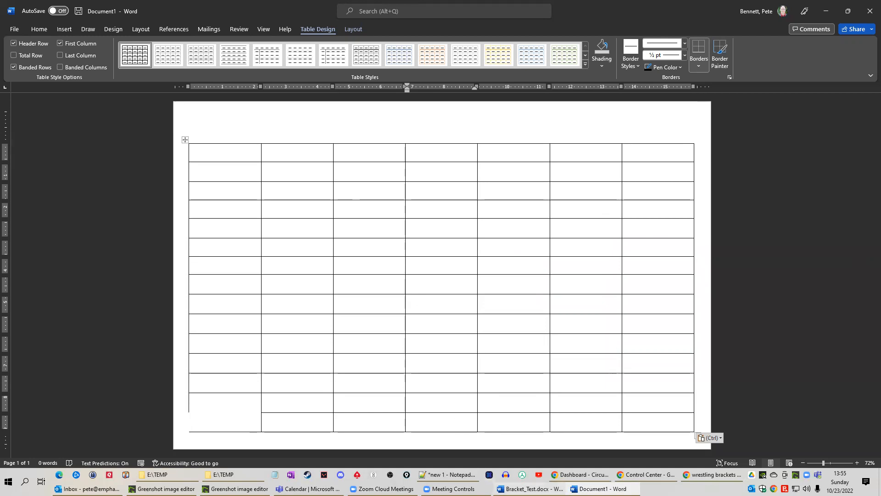
Examine the whole first column of bracket cells in Bracket_Test.docx, and return to Document1.
{"action": "left_click", "coordinate": [530, 488]}
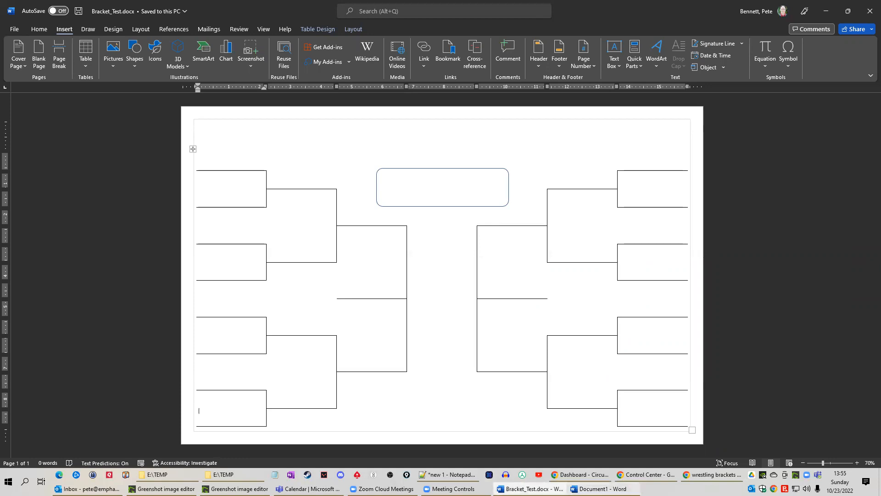
{"action": "left_click_drag", "start_coordinate": [231, 163], "coordinate": [235, 410]}
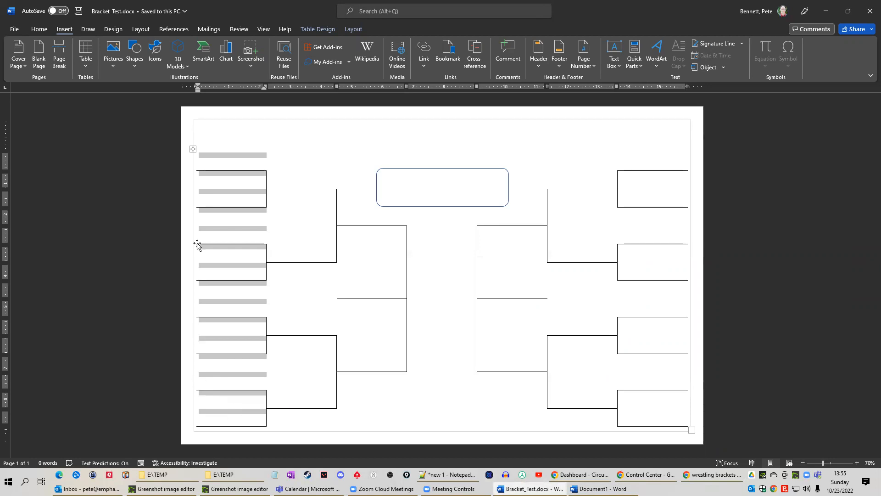
{"action": "left_click", "coordinate": [240, 220]}
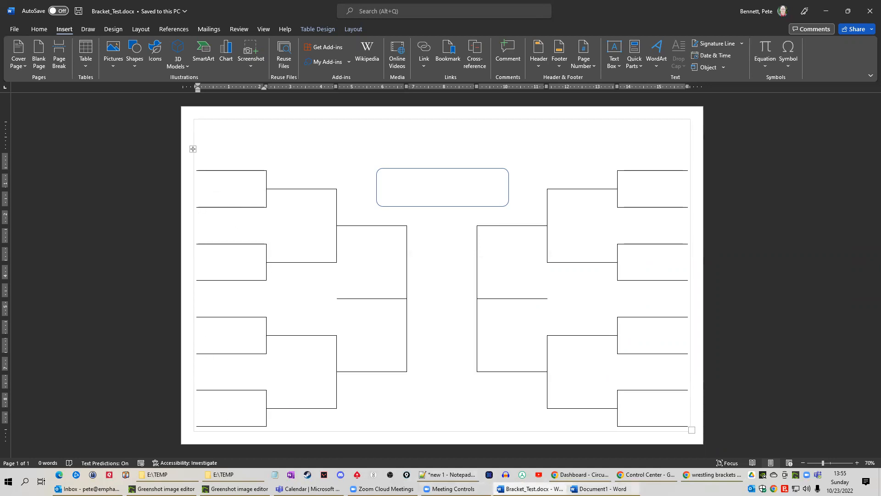
{"action": "left_click", "coordinate": [603, 489]}
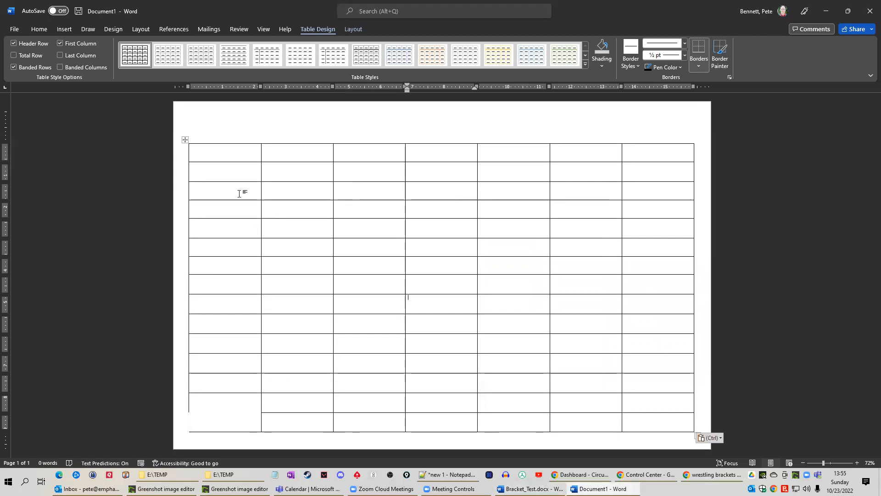
Remove the left border from the first fourteen cells of the first column, applying the border settings to Cell.
{"action": "left_click_drag", "start_coordinate": [220, 154], "coordinate": [212, 400]}
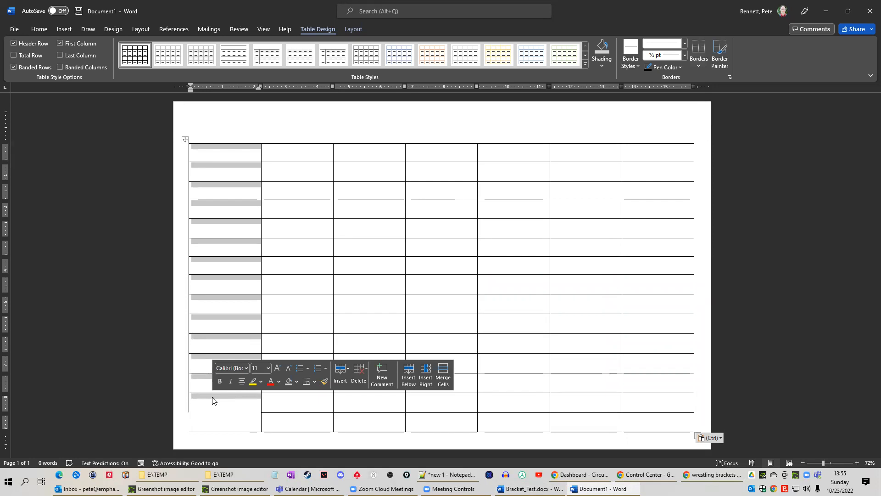
{"action": "right_click", "coordinate": [213, 400]}
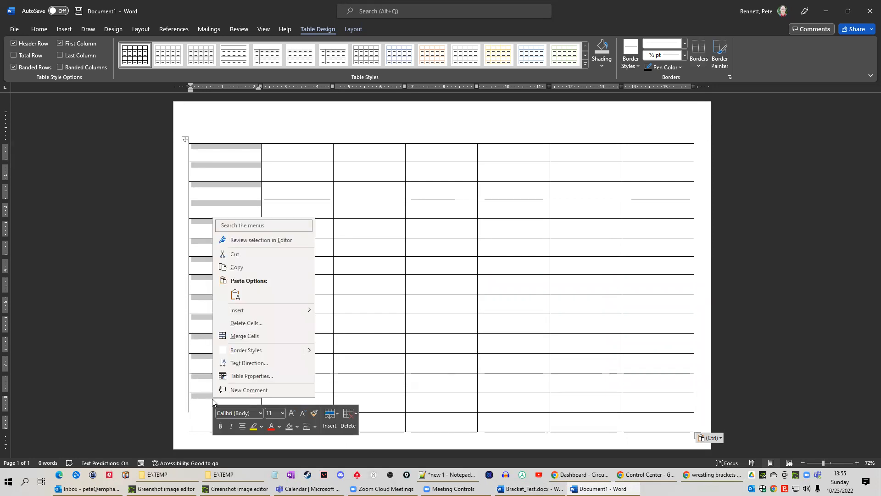
{"action": "left_click", "coordinate": [253, 378]}
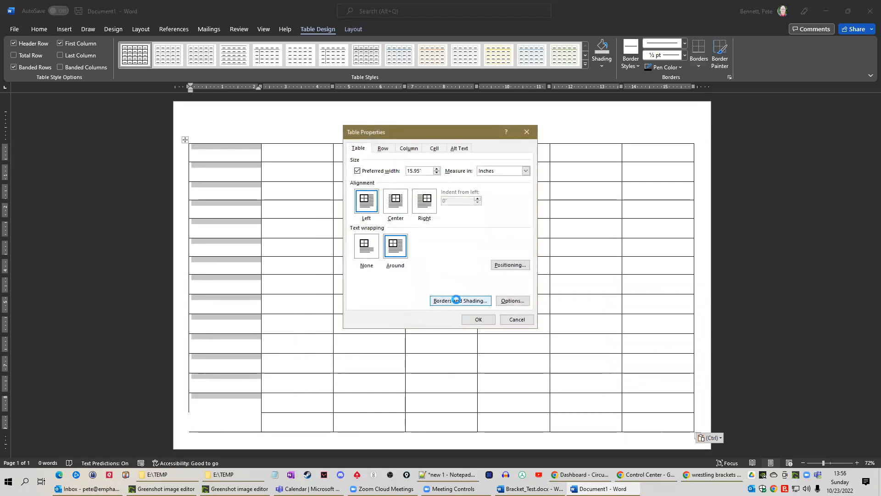
{"action": "left_click", "coordinate": [458, 301]}
{"action": "left_click", "coordinate": [755, 343]}
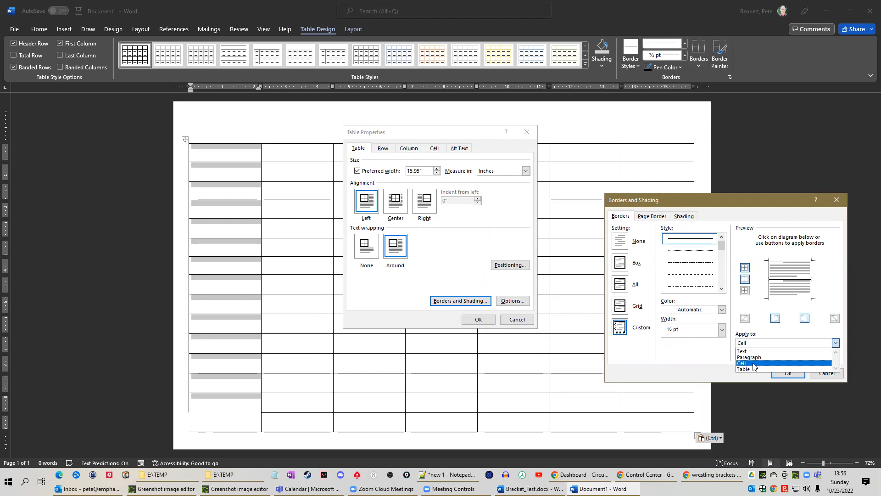
{"action": "left_click", "coordinate": [754, 364]}
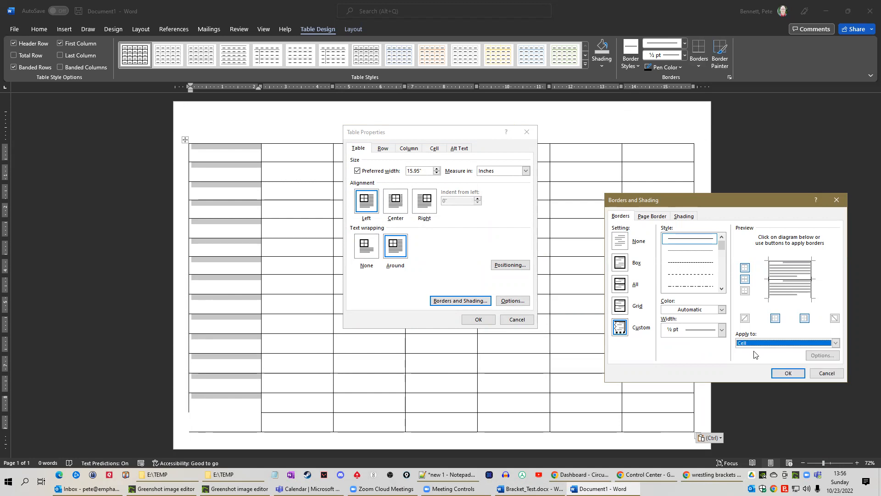
{"action": "left_click", "coordinate": [754, 344]}
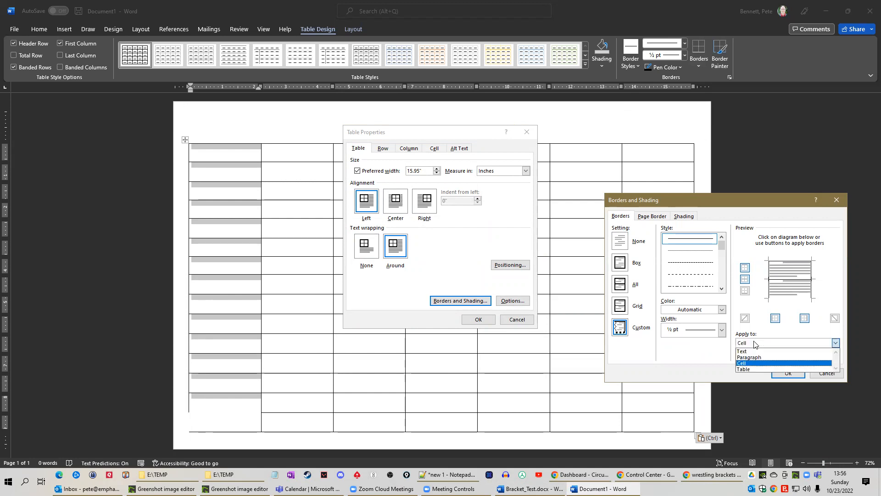
{"action": "left_click", "coordinate": [751, 363]}
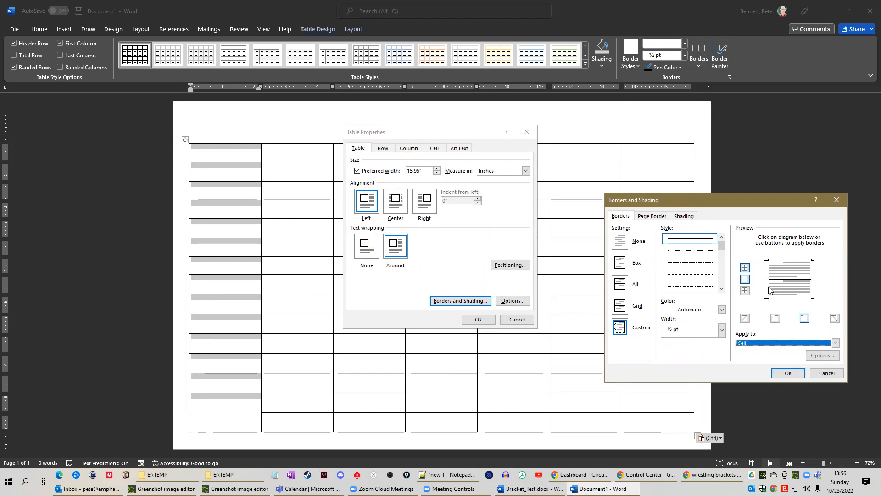
{"action": "left_click", "coordinate": [769, 271]}
{"action": "left_click", "coordinate": [769, 269]}
{"action": "left_click", "coordinate": [769, 269]}
{"action": "left_click", "coordinate": [769, 269]}
{"action": "left_click", "coordinate": [769, 269]}
{"action": "left_click", "coordinate": [769, 271]}
{"action": "left_click", "coordinate": [769, 270]}
{"action": "left_click", "coordinate": [769, 271]}
{"action": "left_click", "coordinate": [746, 281]}
{"action": "left_click", "coordinate": [775, 318]}
{"action": "left_click", "coordinate": [776, 318]}
{"action": "left_click", "coordinate": [775, 318]}
{"action": "left_click", "coordinate": [775, 319]}
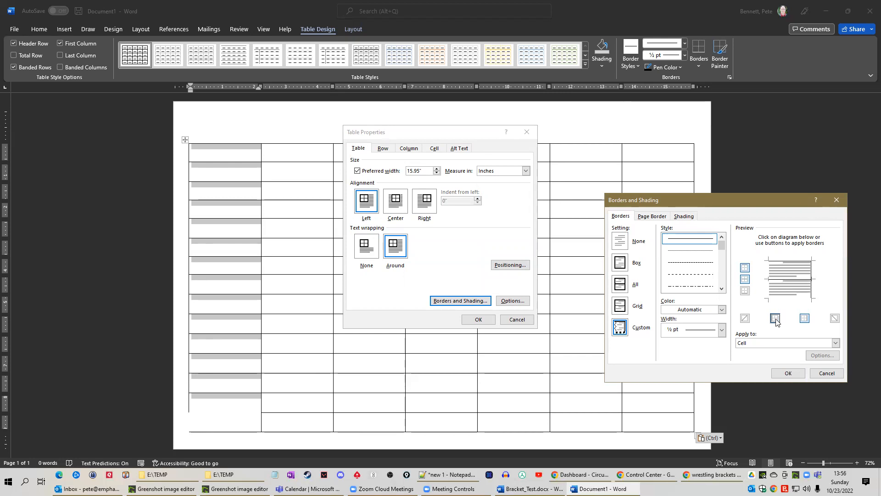
{"action": "left_click", "coordinate": [788, 373]}
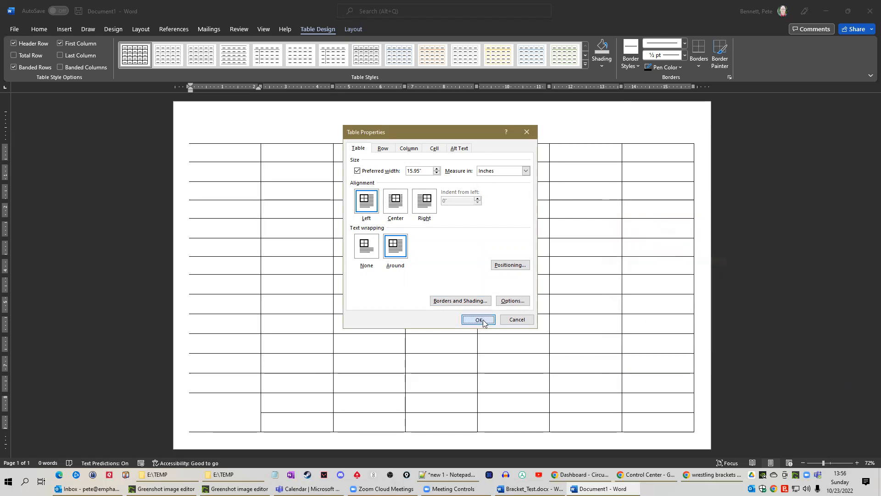
{"action": "left_click", "coordinate": [479, 320]}
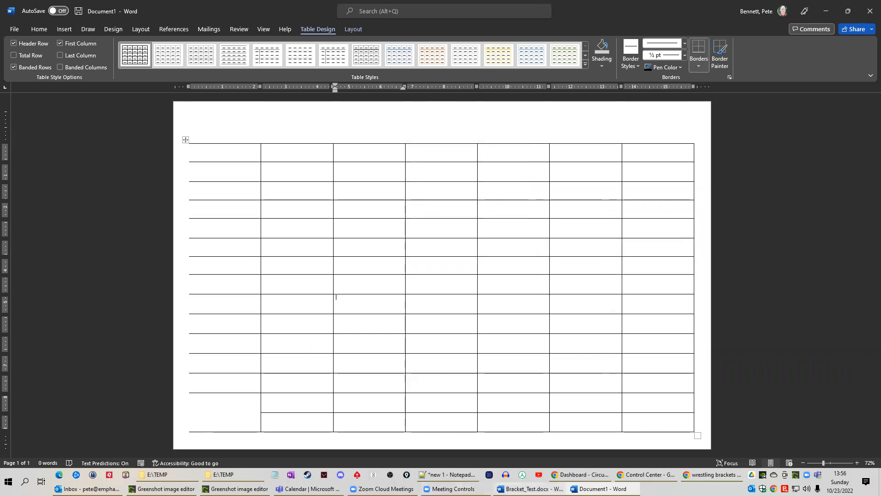
Examine the lowest second-column cell beside the first-round bracket in Bracket_Test.docx, and return to Document1.
{"action": "left_click", "coordinate": [530, 489]}
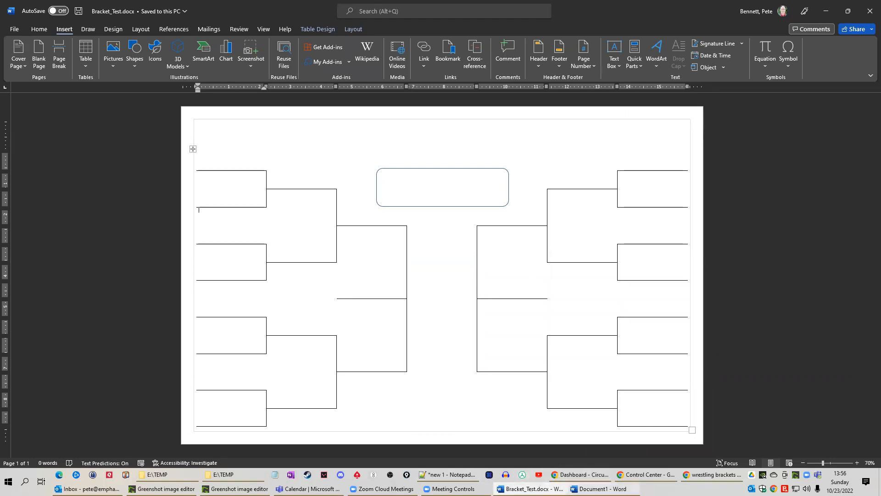
{"action": "left_click", "coordinate": [603, 489]}
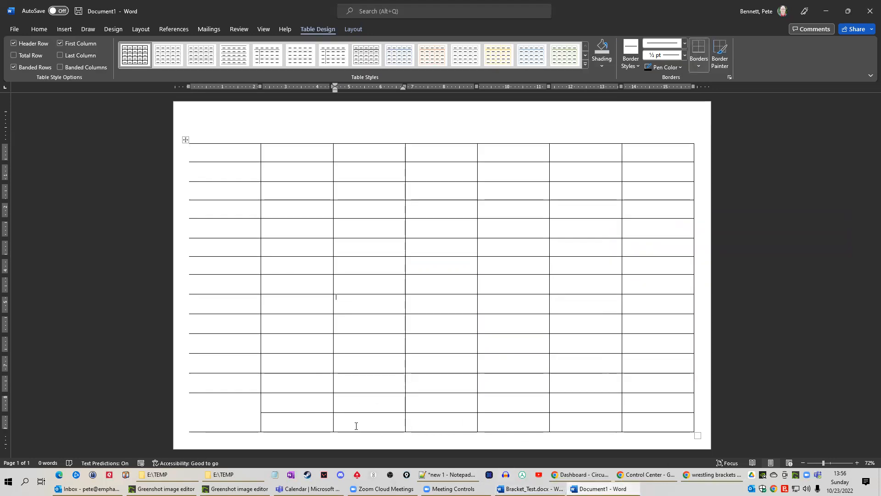
{"action": "key", "text": "alt+Tab"}
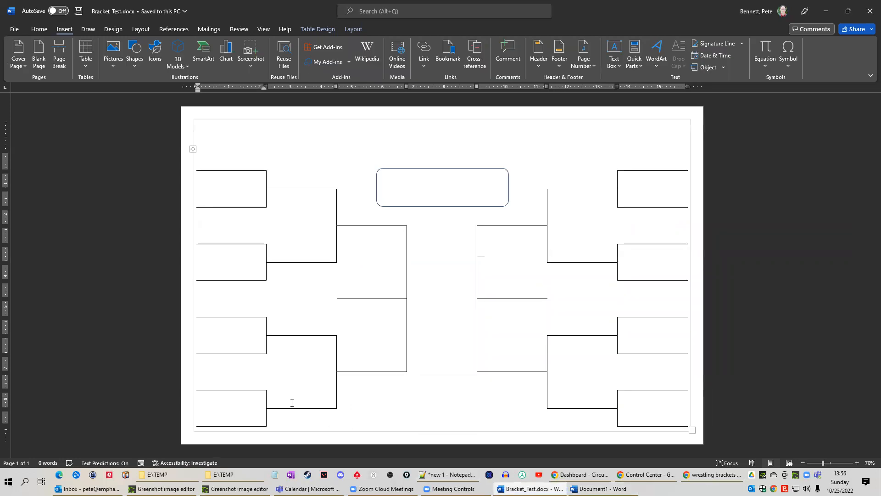
{"action": "left_click", "coordinate": [282, 416]}
{"action": "mouse_move", "coordinate": [602, 489]}
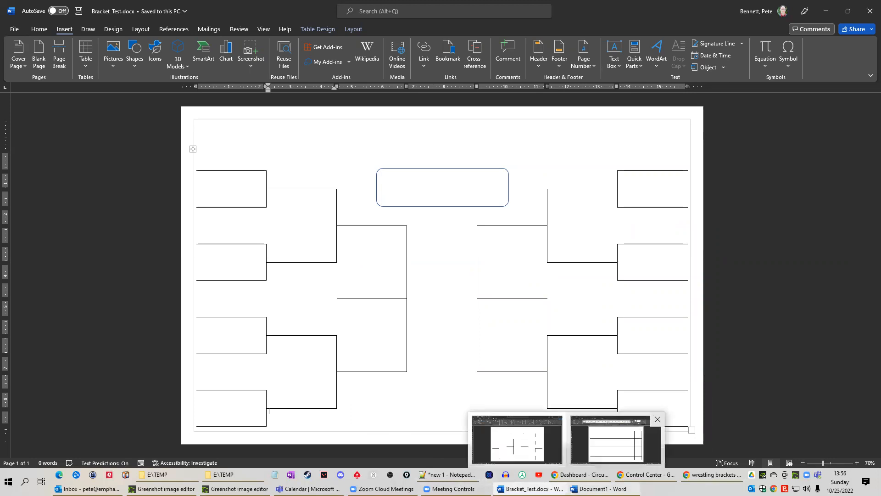
{"action": "left_click", "coordinate": [616, 441]}
Remove the bottom and right borders from the last cell of the second column, applying the border settings to Cell.
{"action": "right_click", "coordinate": [297, 421]}
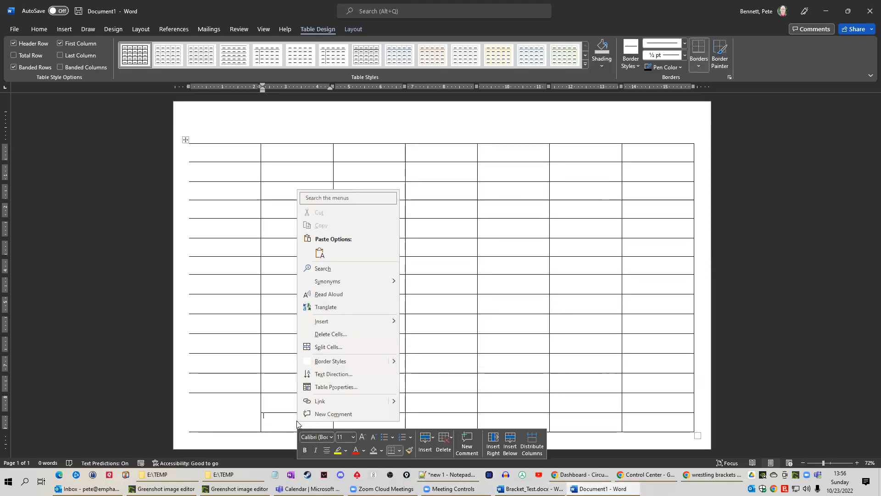
{"action": "left_click", "coordinate": [329, 387]}
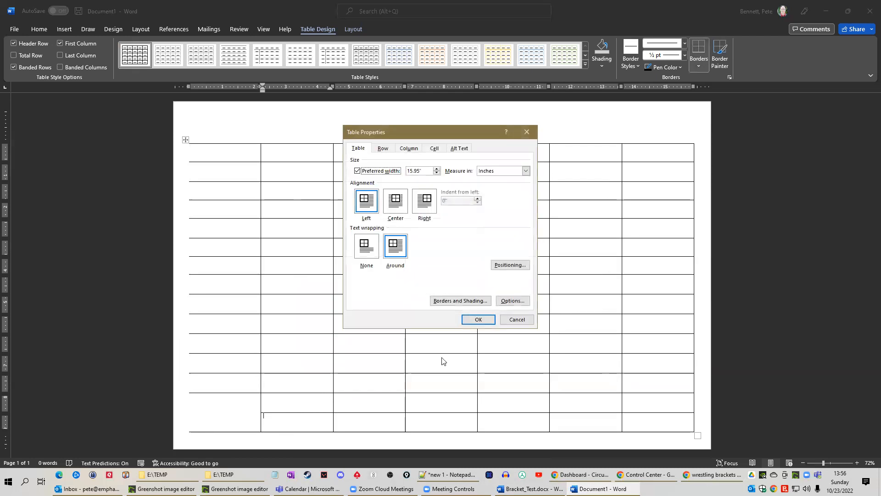
{"action": "left_click", "coordinate": [460, 300]}
{"action": "left_click", "coordinate": [760, 344]}
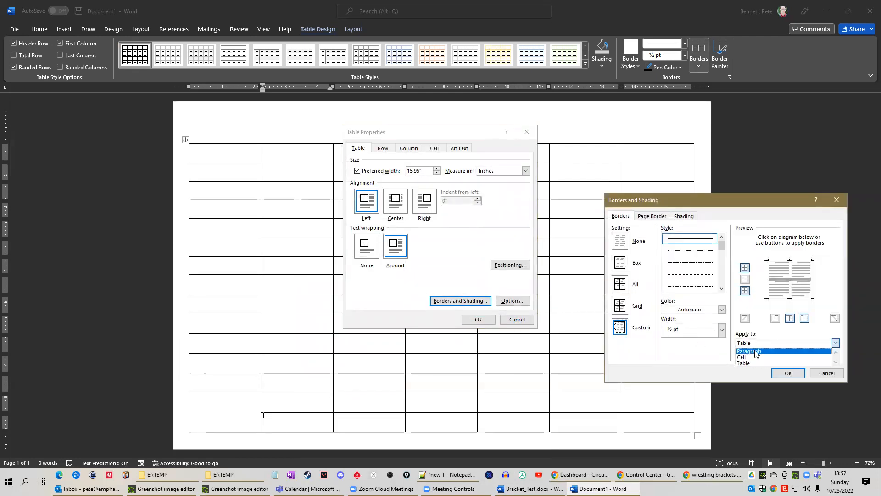
{"action": "left_click", "coordinate": [753, 357]}
{"action": "left_click", "coordinate": [789, 299]}
{"action": "left_click", "coordinate": [814, 290]}
{"action": "left_click", "coordinate": [768, 280]}
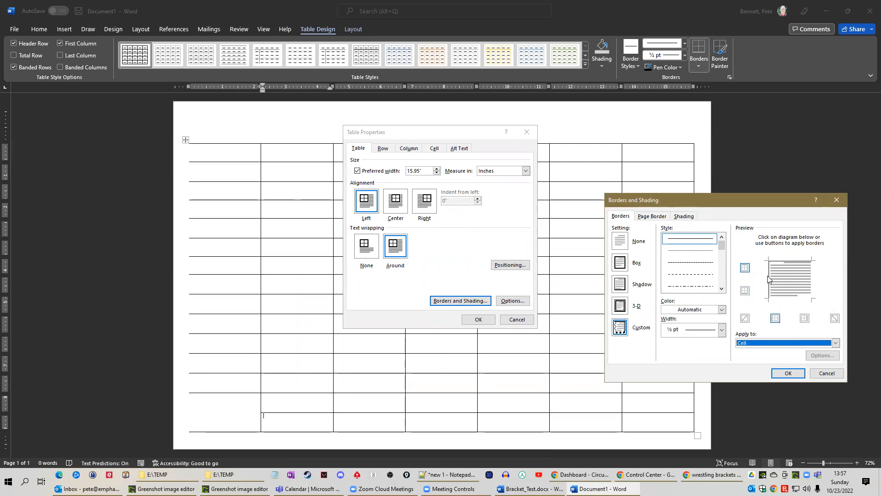
{"action": "left_click", "coordinate": [786, 375]}
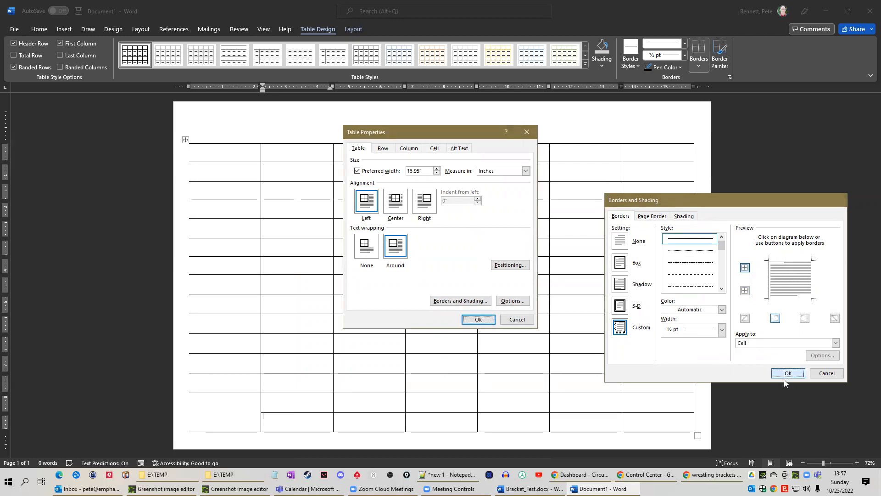
{"action": "left_click", "coordinate": [477, 320]}
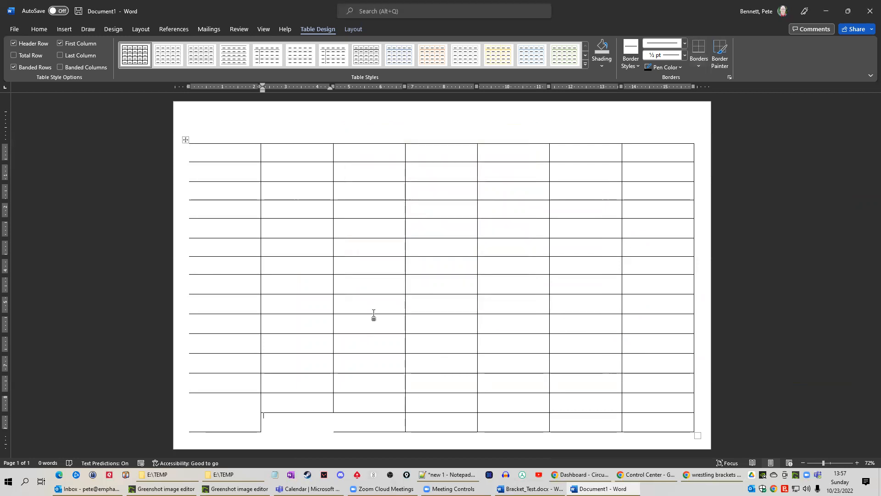
Narrow the third column to about half its width and make the seventh row about twice as tall.
{"action": "left_click_drag", "start_coordinate": [400, 286], "coordinate": [367, 282]}
{"action": "left_click", "coordinate": [409, 280]}
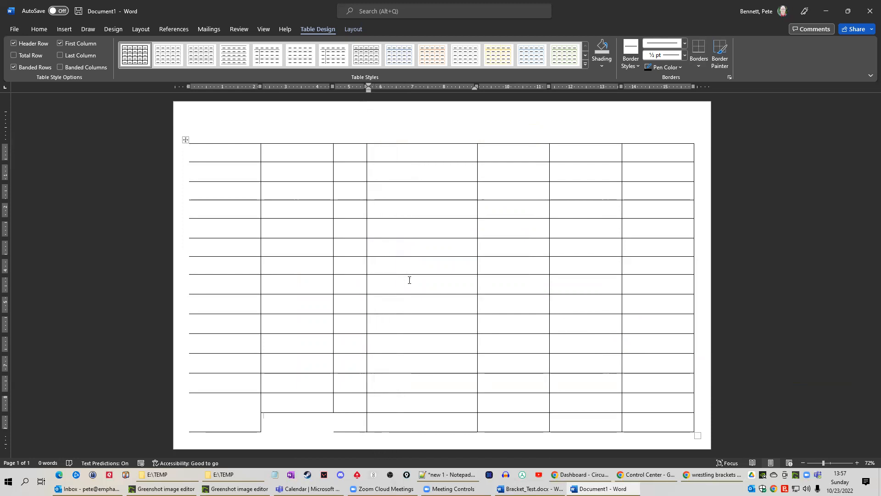
{"action": "left_click_drag", "start_coordinate": [413, 278], "coordinate": [413, 294]}
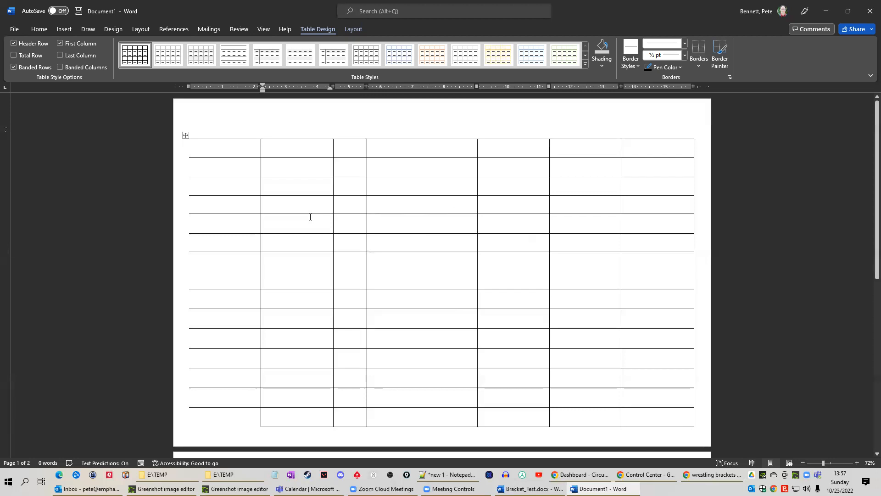
Distribute all rows and all columns of the whole table evenly.
{"action": "left_click", "coordinate": [185, 136]}
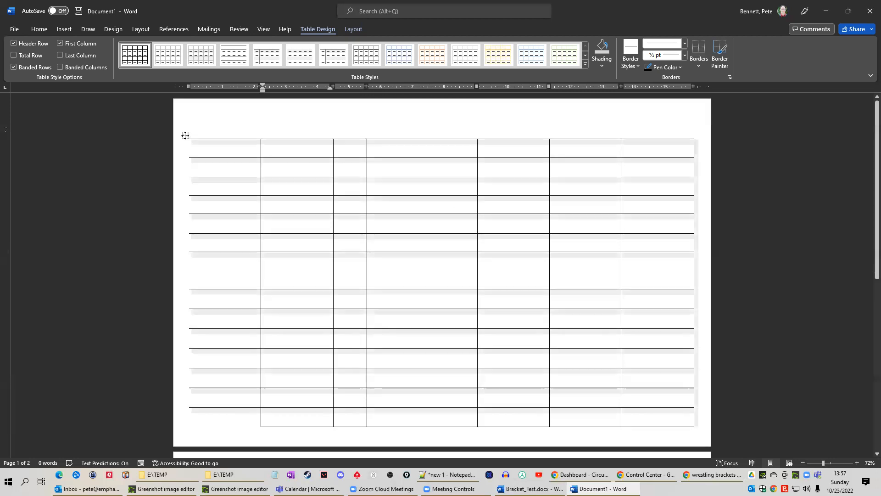
{"action": "right_click", "coordinate": [185, 136]}
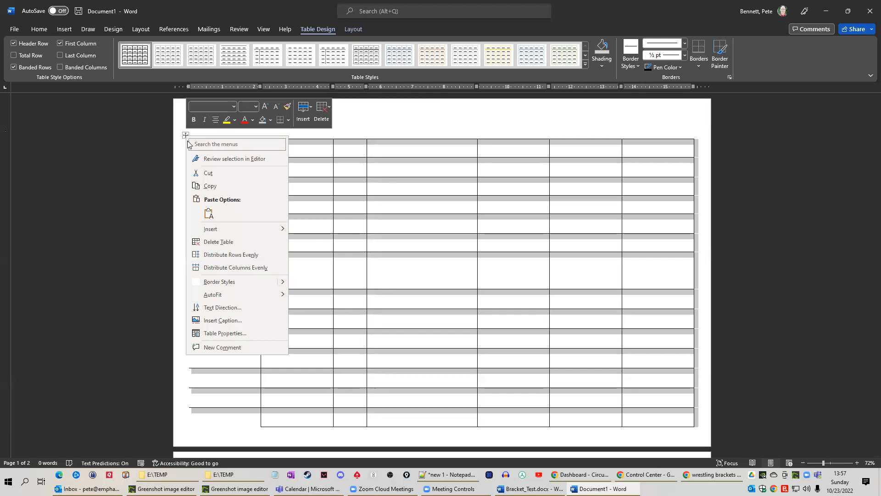
{"action": "left_click", "coordinate": [253, 255]}
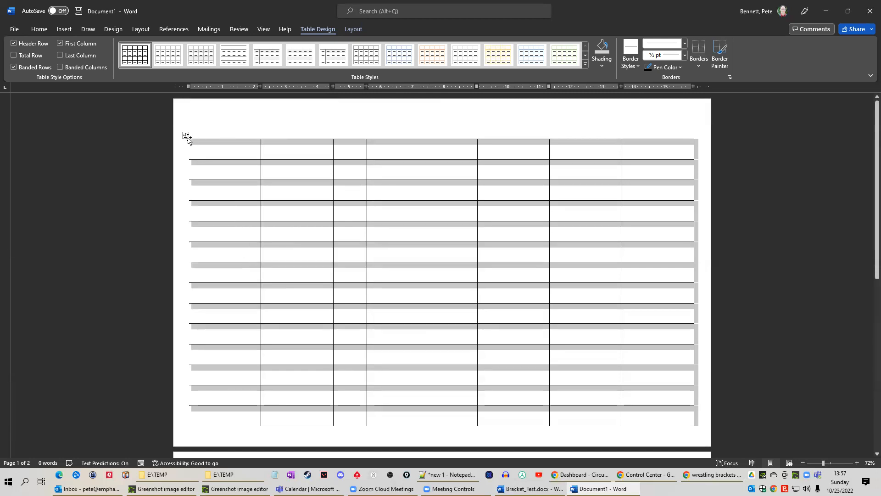
{"action": "right_click", "coordinate": [186, 135]}
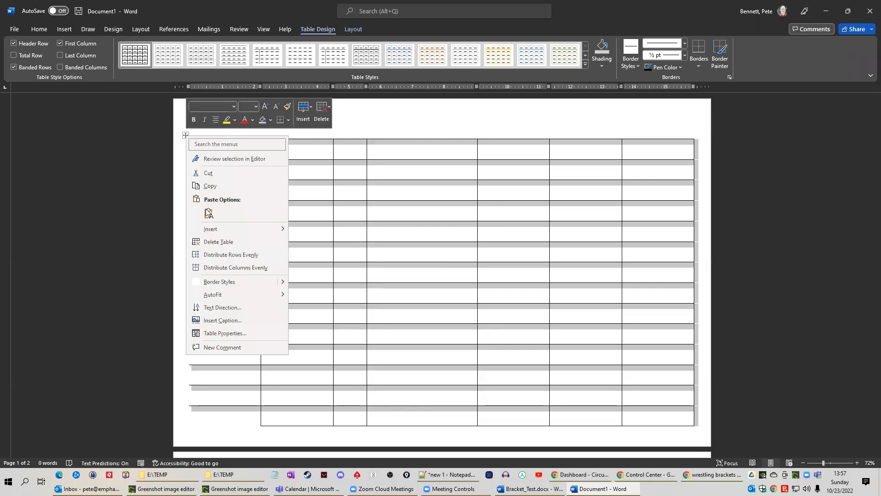
{"action": "left_click", "coordinate": [234, 268]}
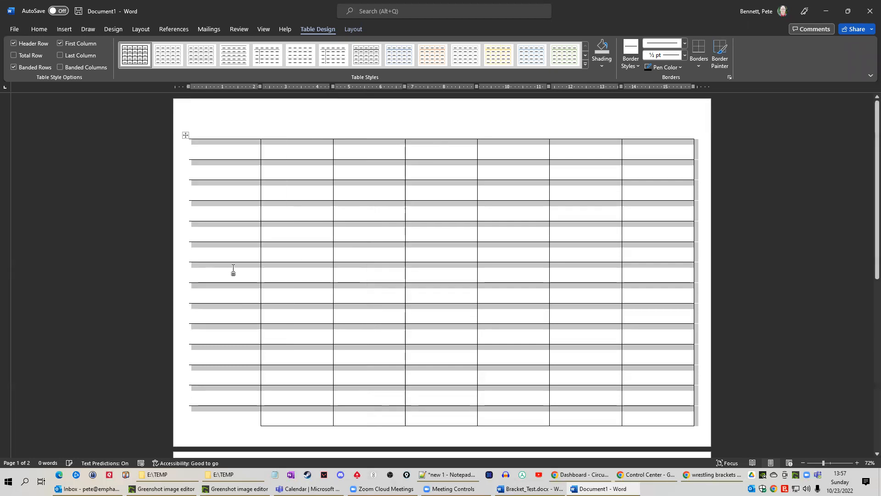
{"action": "left_click", "coordinate": [431, 234]}
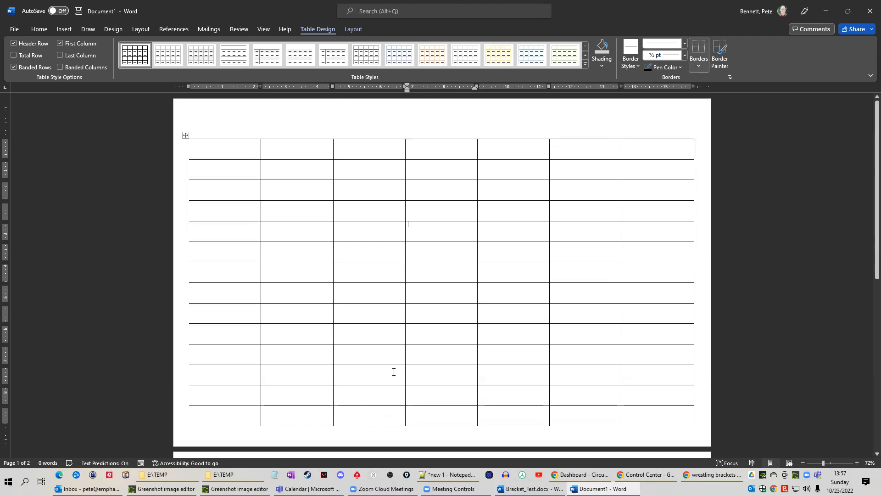
Shrink the whole table slightly in width and height so that all 15 rows fit on the first page.
{"action": "scroll", "coordinate": [542, 362], "scroll_direction": "down", "scroll_amount": 3}
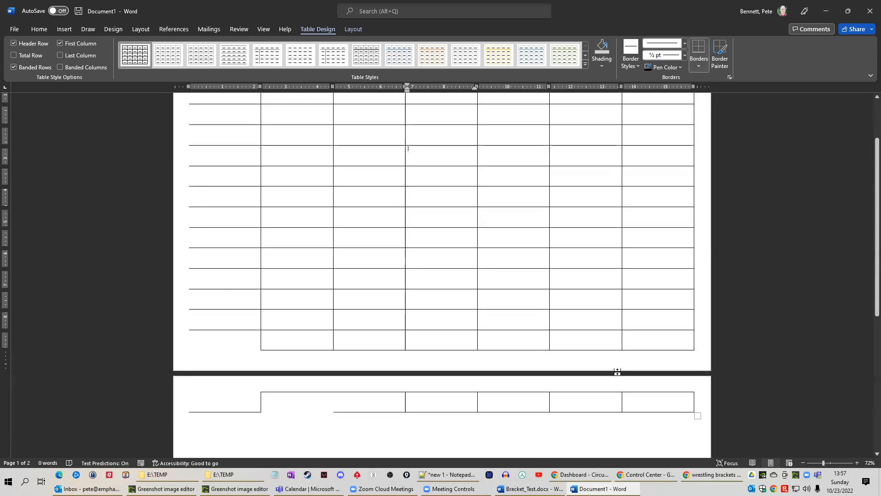
{"action": "left_click_drag", "start_coordinate": [695, 415], "coordinate": [646, 413]}
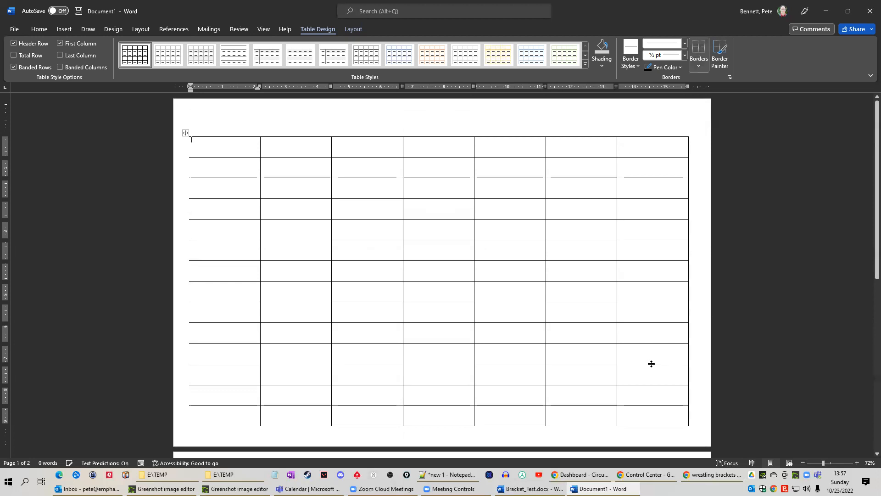
{"action": "scroll", "coordinate": [656, 404], "scroll_direction": "down", "scroll_amount": 2}
{"action": "left_click_drag", "start_coordinate": [690, 444], "coordinate": [689, 401]}
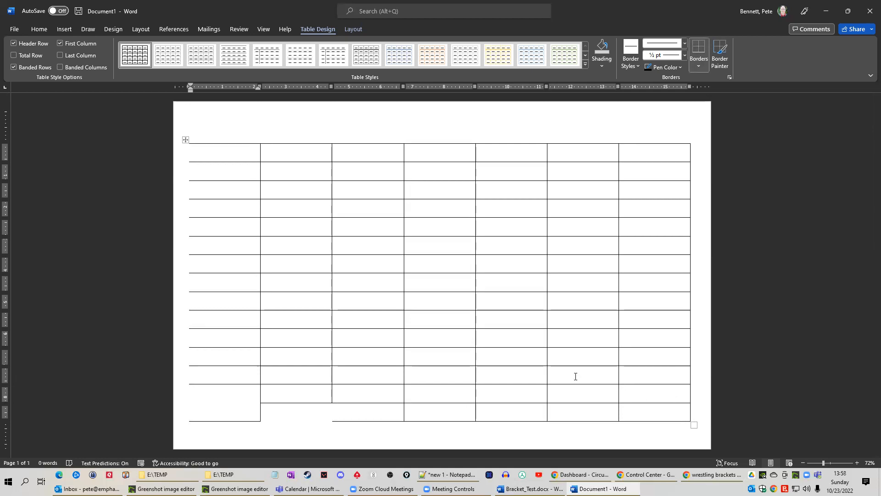
{"action": "left_click", "coordinate": [502, 261]}
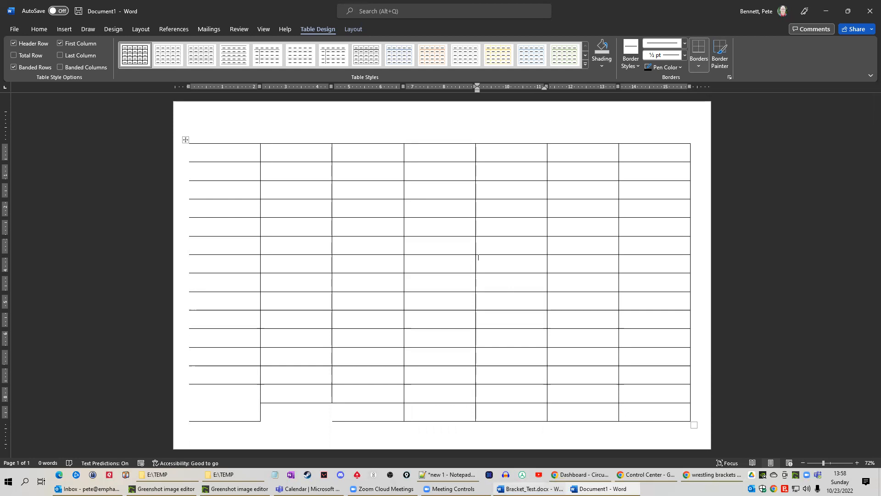
Switch to Bracket_Test.docx and move the rounded rectangle above the middle column slightly up.
{"action": "left_click", "coordinate": [530, 489]}
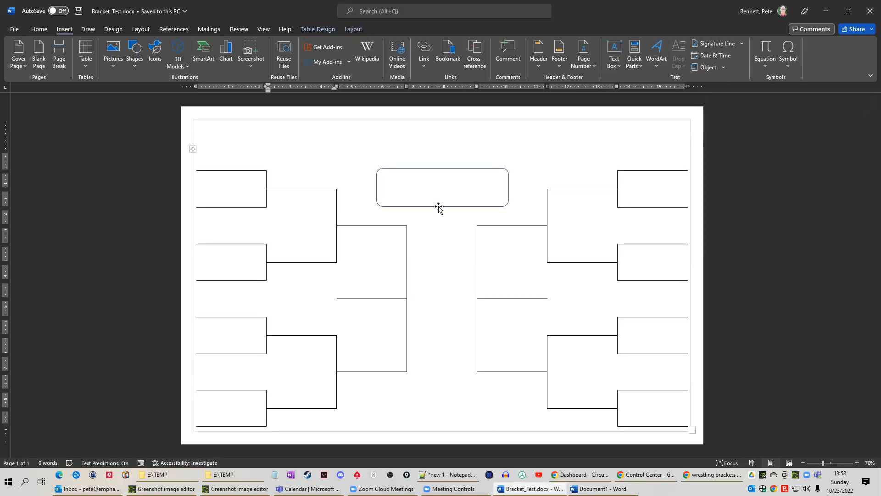
{"action": "left_click_drag", "start_coordinate": [439, 203], "coordinate": [439, 196]}
{"action": "left_click", "coordinate": [443, 234]}
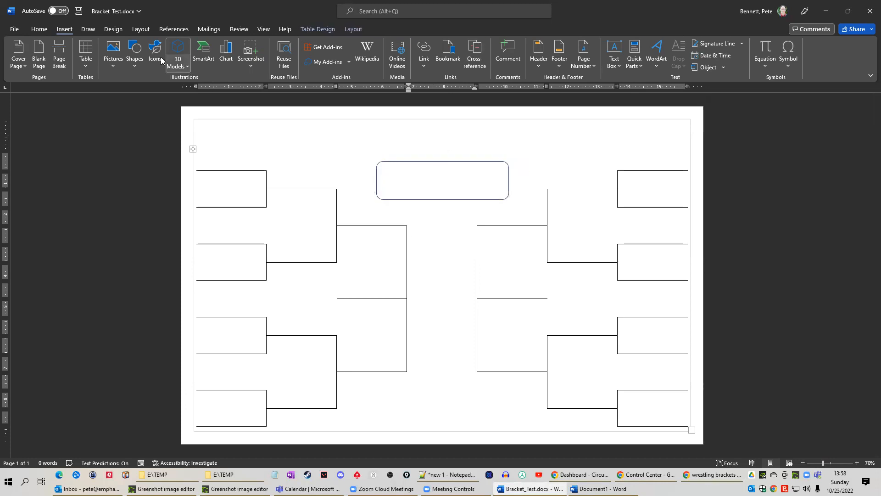
Draw an oval about 2.2 inches wide and 1.1 inches tall above the left bracket and delete it.
{"action": "left_click", "coordinate": [135, 52]}
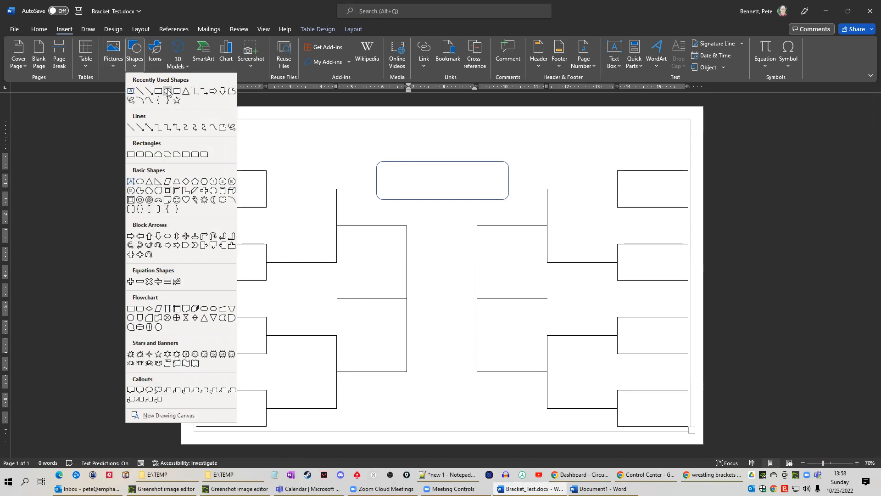
{"action": "left_click", "coordinate": [167, 92]}
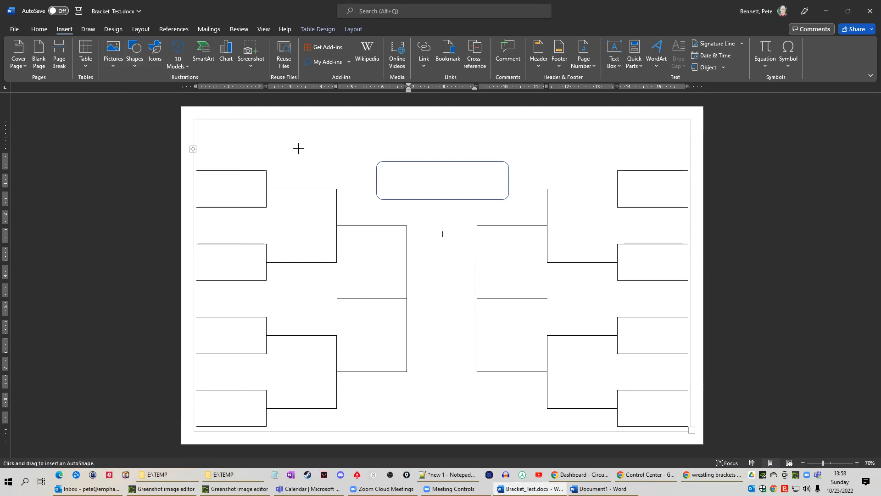
{"action": "left_click_drag", "start_coordinate": [289, 137], "coordinate": [357, 171]}
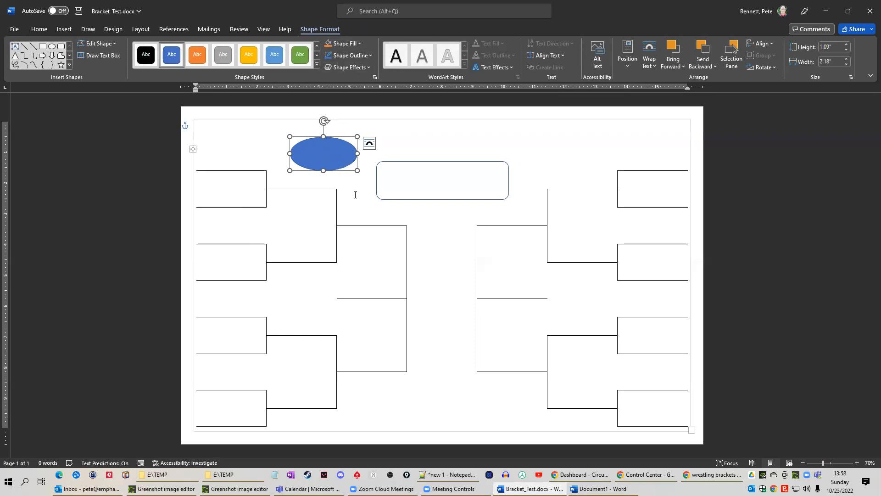
{"action": "key", "text": "Delete"}
Replace the rounded rectangle above the middle column with a new one about 4.67 inches wide and 1.1 inches tall.
{"action": "left_click", "coordinate": [416, 199]}
{"action": "key", "text": "Delete"}
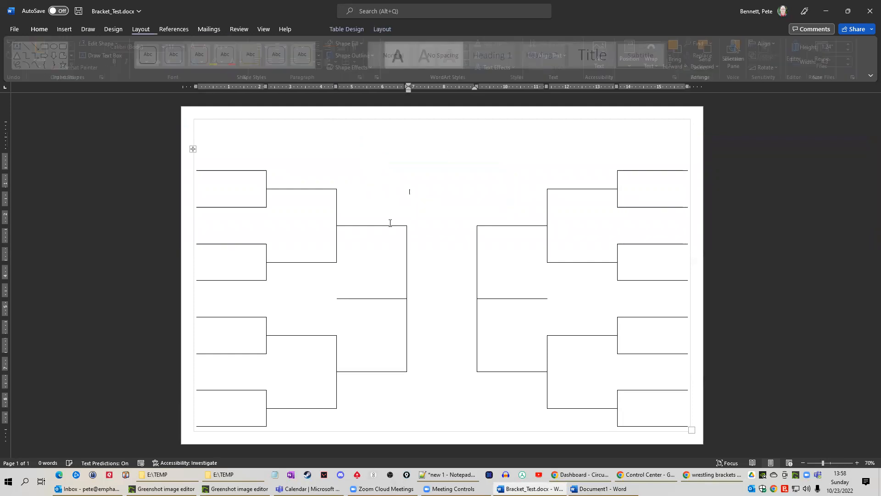
{"action": "left_click", "coordinate": [65, 29]}
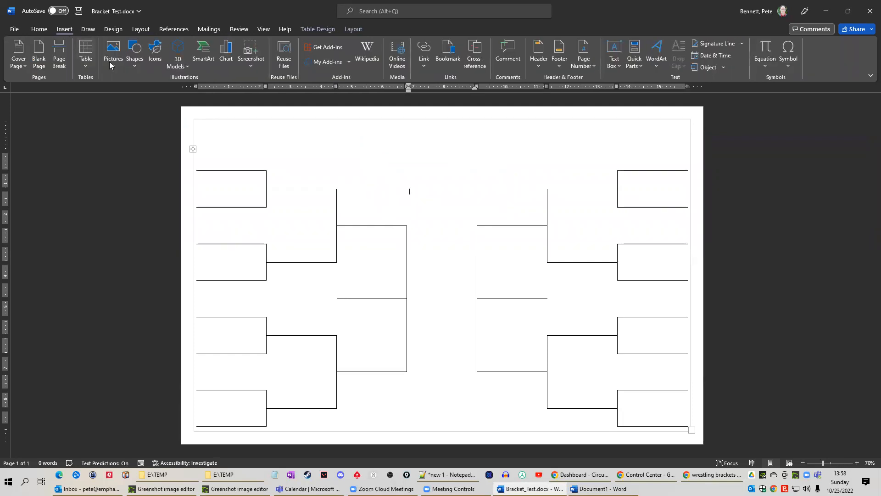
{"action": "left_click", "coordinate": [135, 52]}
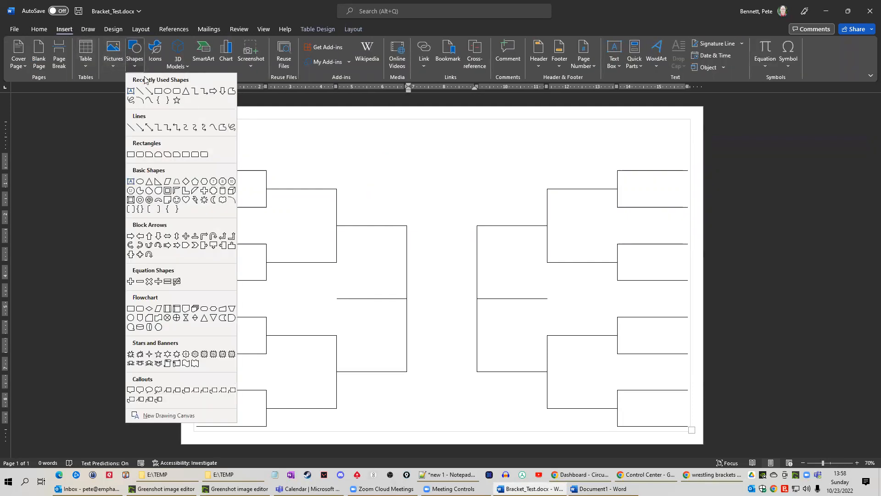
{"action": "left_click", "coordinate": [177, 91]}
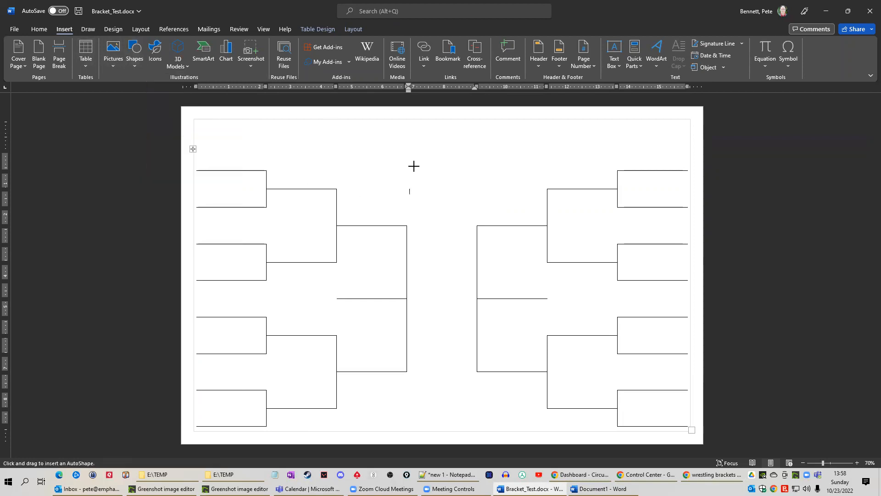
{"action": "left_click_drag", "start_coordinate": [368, 152], "coordinate": [511, 187]}
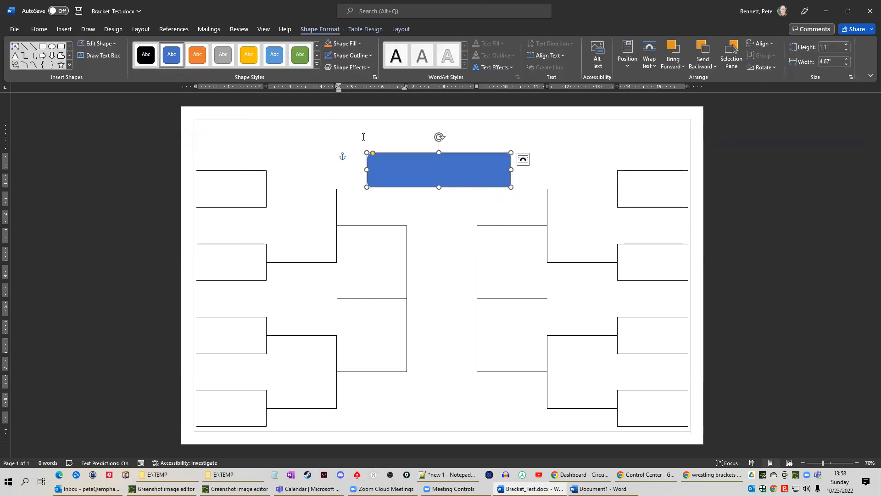
Set the new rounded rectangle to No Fill and center it over the middle column, just above the inner bracket lines.
{"action": "left_click", "coordinate": [360, 44]}
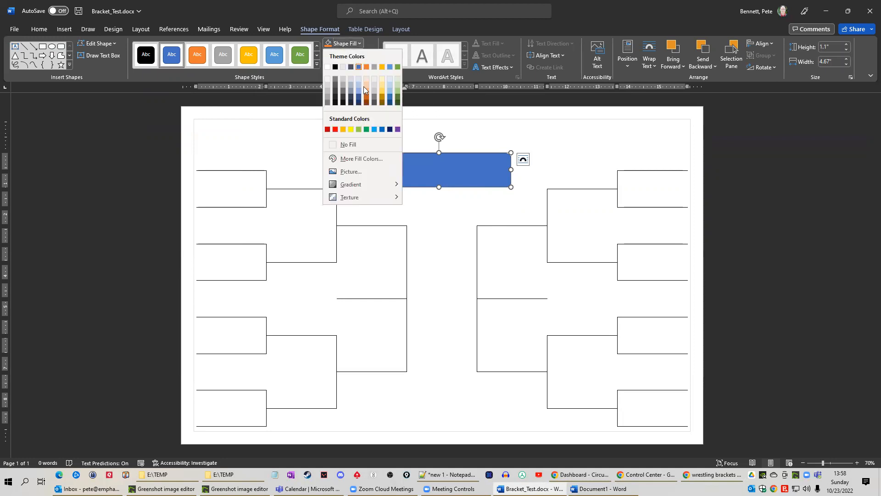
{"action": "left_click", "coordinate": [343, 144]}
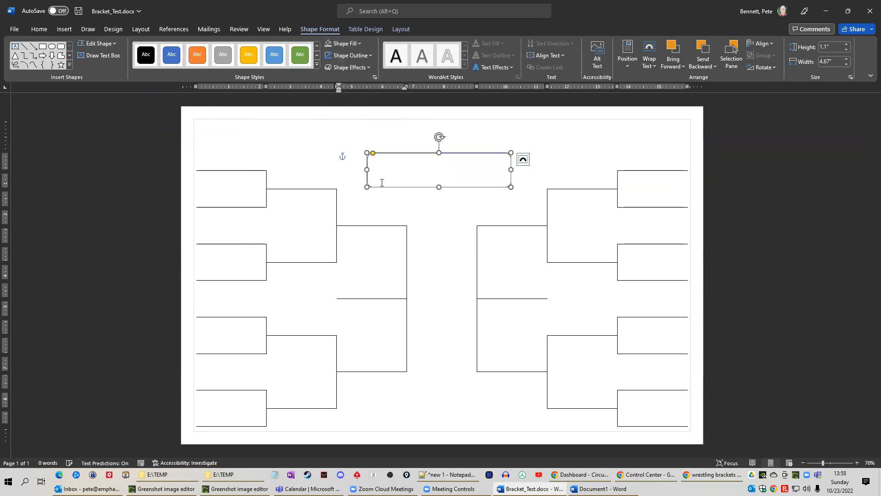
{"action": "left_click_drag", "start_coordinate": [468, 187], "coordinate": [471, 222]}
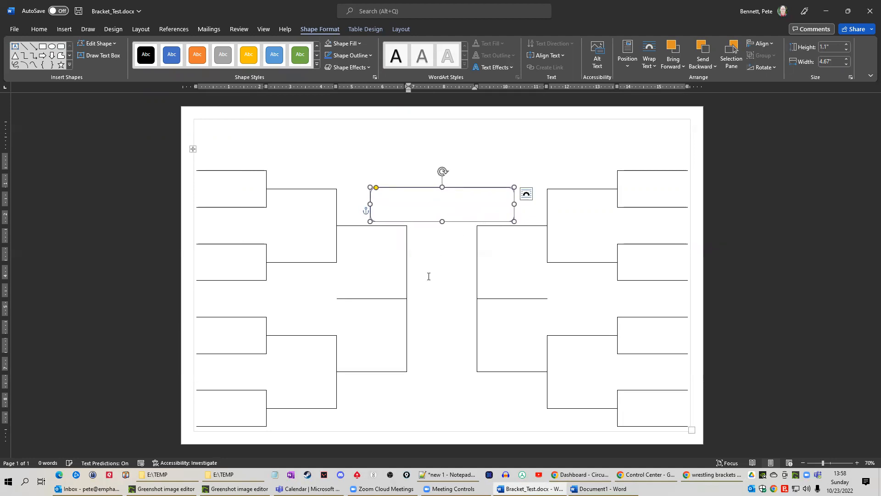
{"action": "key", "text": "Up"}
{"action": "key", "text": "Up"}
{"action": "key", "text": "Up"}
{"action": "key", "text": "Up"}
{"action": "key", "text": "Up"}
{"action": "key", "text": "Up"}
{"action": "key", "text": "Up"}
{"action": "key", "text": "Up"}
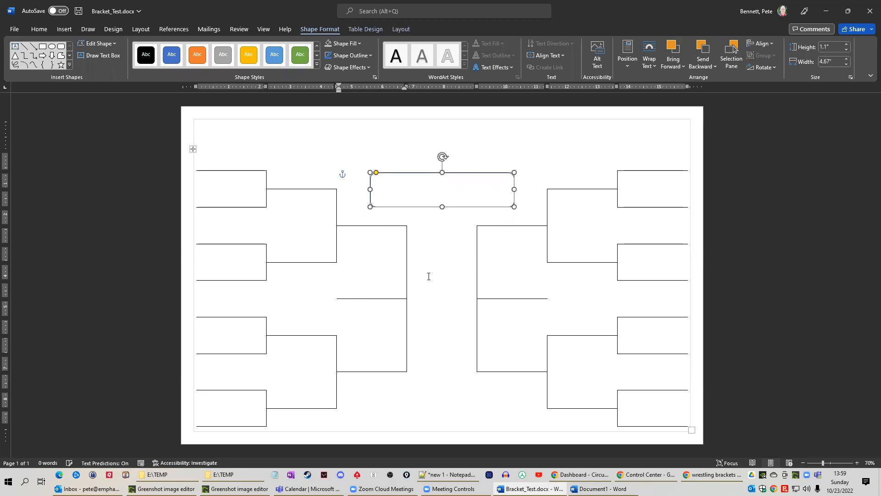
{"action": "left_click", "coordinate": [445, 237]}
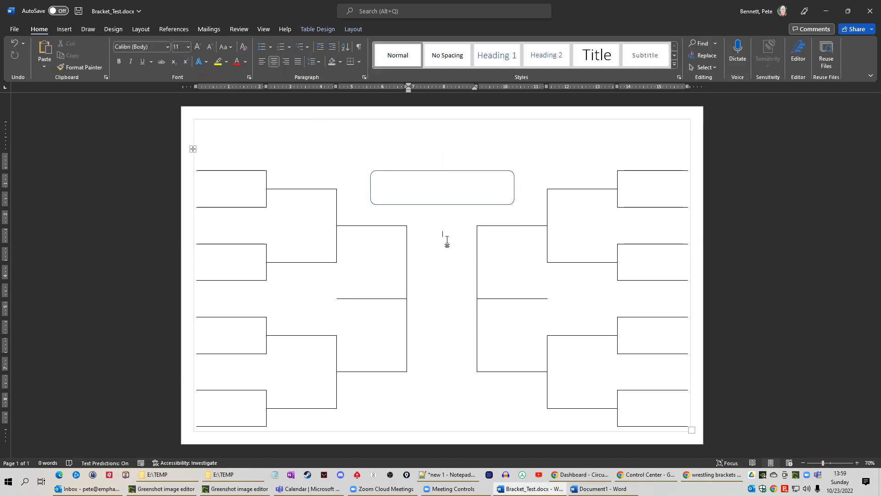